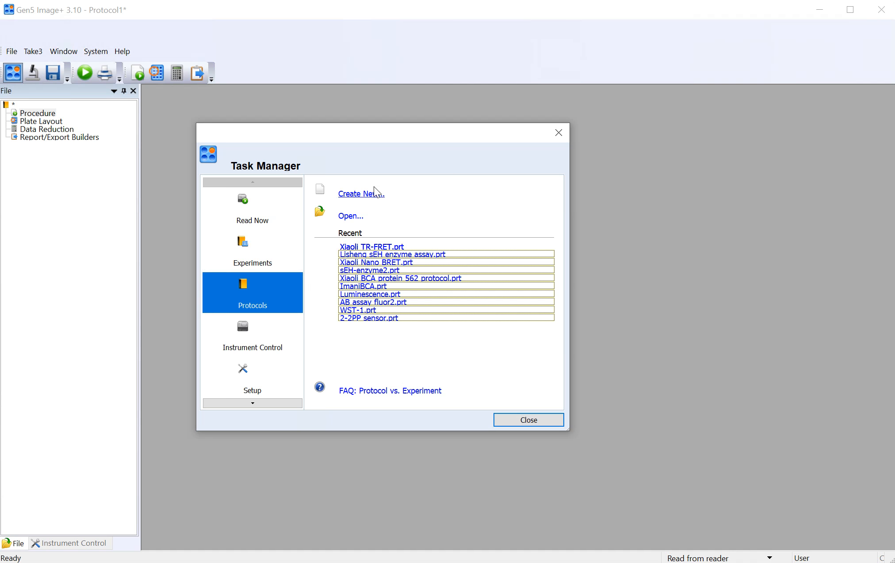
# Step: Open the protocol's procedure and remove the Start Kinetic block with all its contents
pyautogui.click(541, 419)
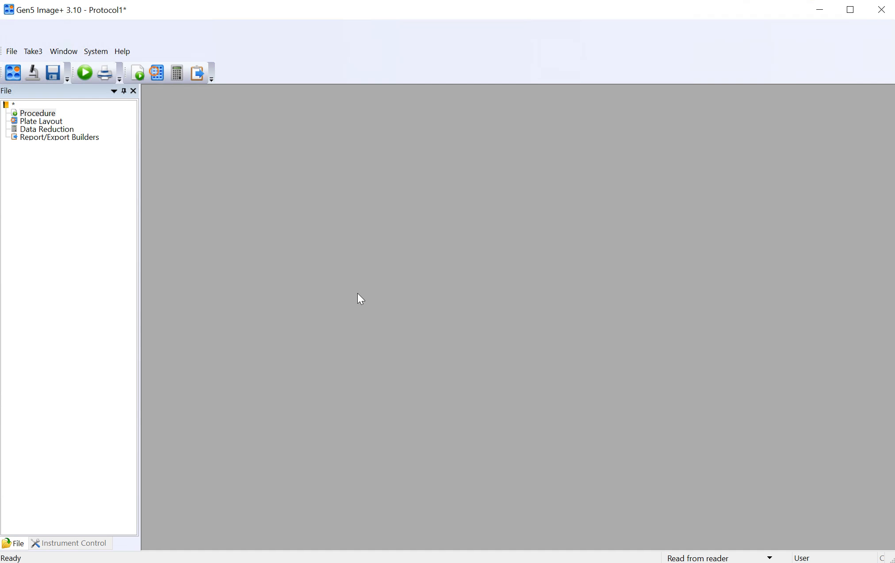
pyautogui.doubleClick(31, 112)
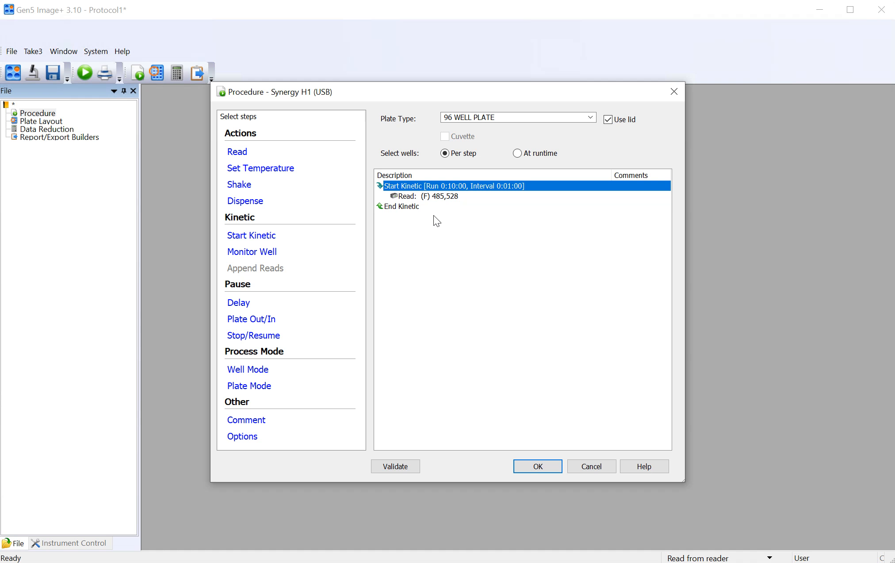
pyautogui.rightClick(431, 184)
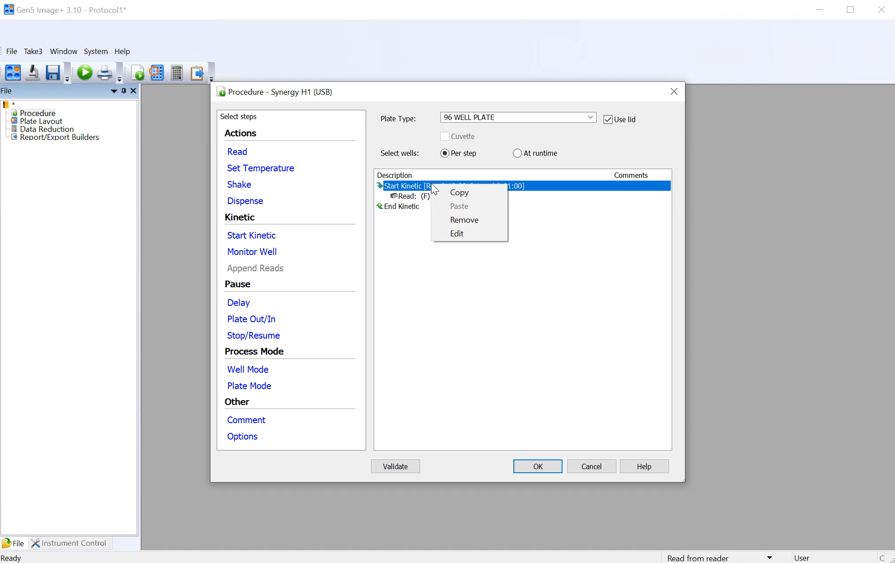
pyautogui.click(470, 221)
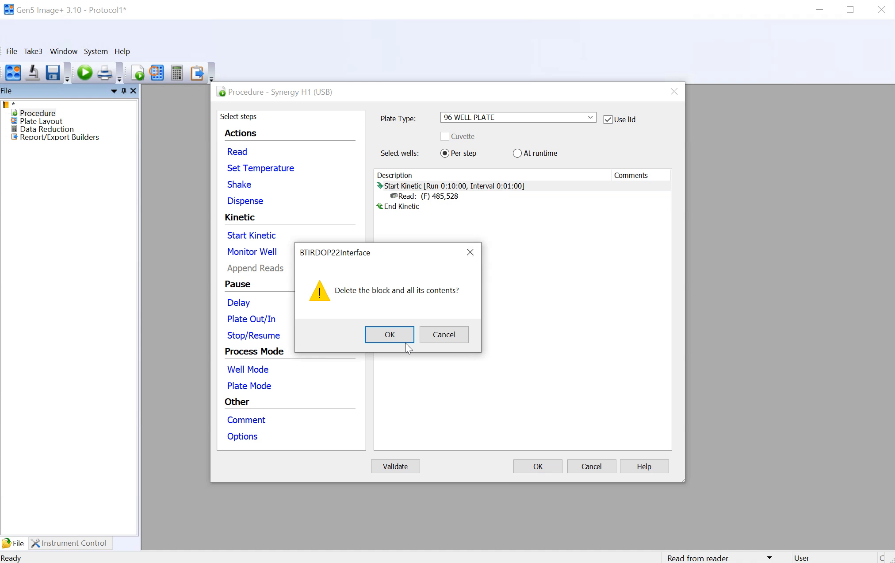
pyautogui.click(391, 339)
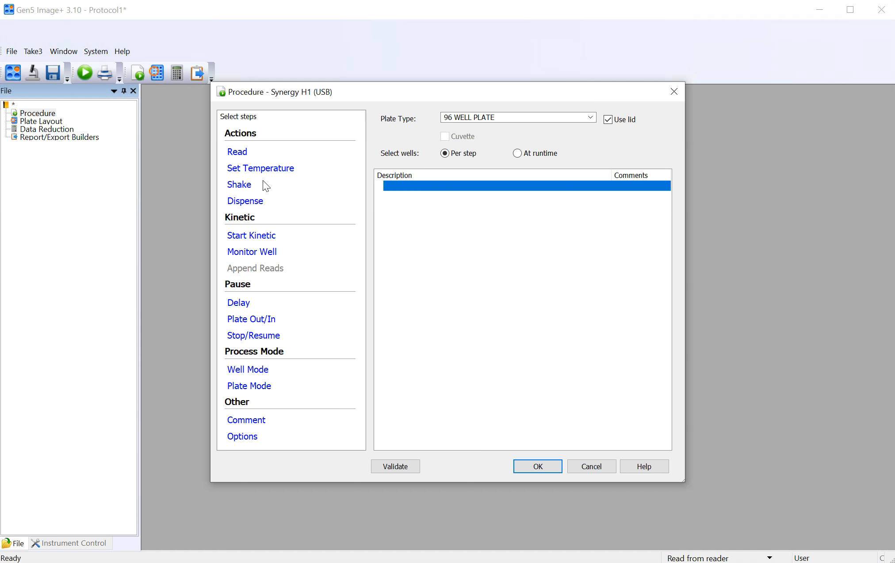
# Step: Browse the available plate types, choose 96 WELL PLATE, and dismiss the Citrix Receiver login
pyautogui.click(242, 153)
pyautogui.click(508, 119)
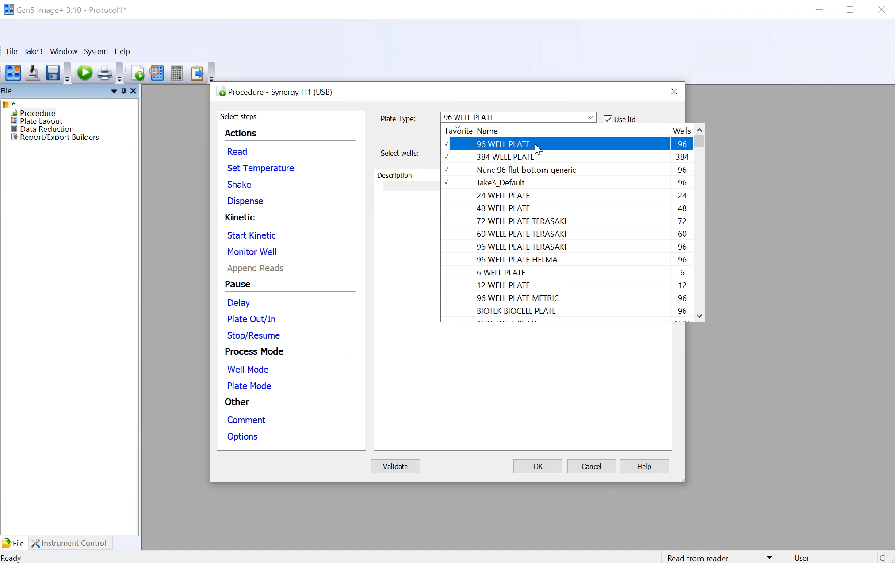
pyautogui.scroll(-2, 568, 253)
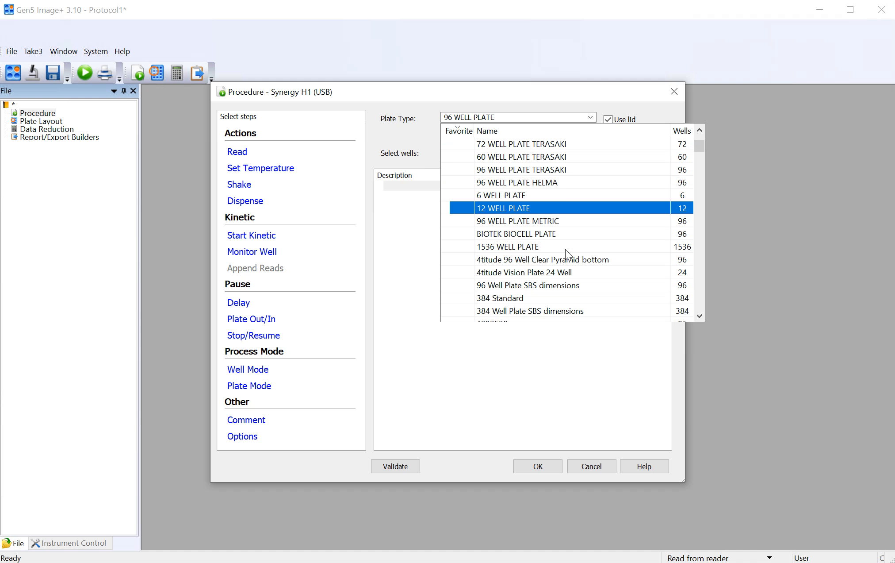
pyautogui.scroll(-7, 567, 252)
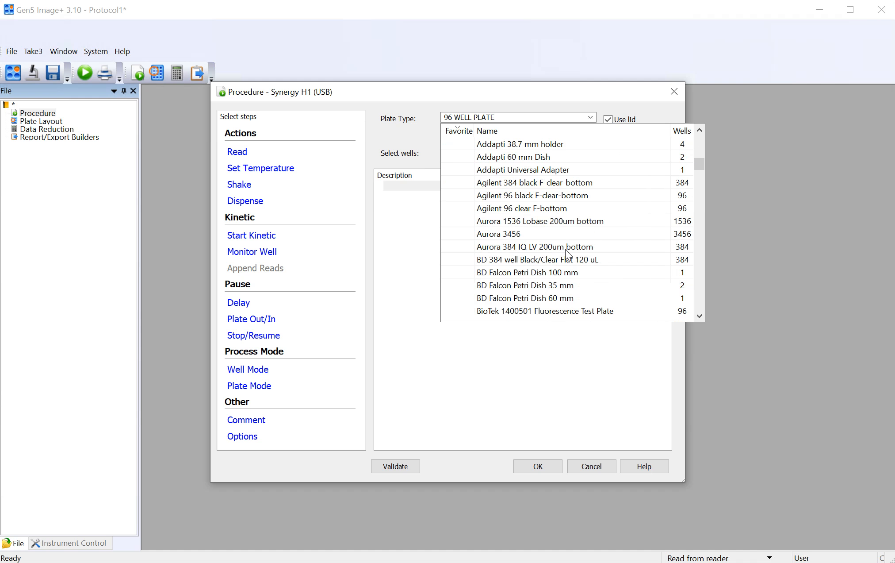
pyautogui.scroll(-12, 567, 253)
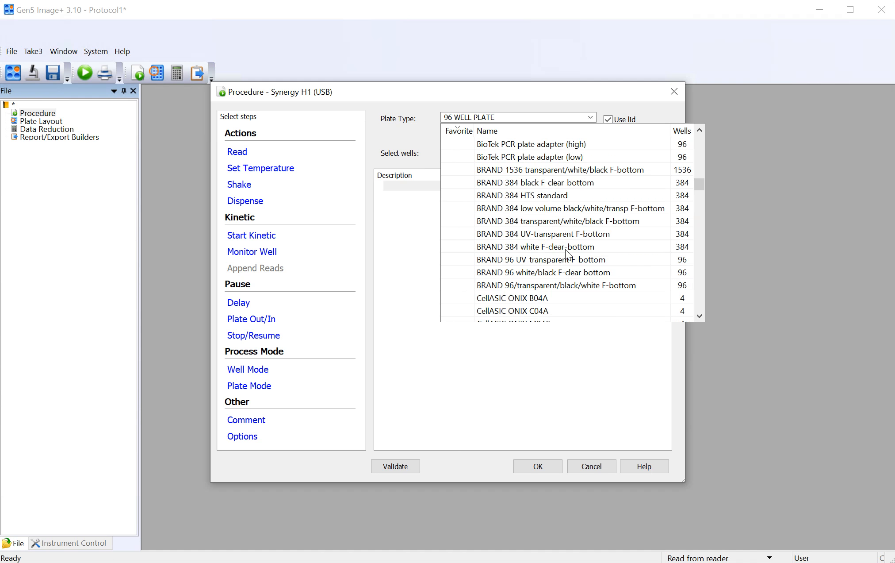
pyautogui.scroll(-2, 569, 254)
pyautogui.scroll(-2, 570, 254)
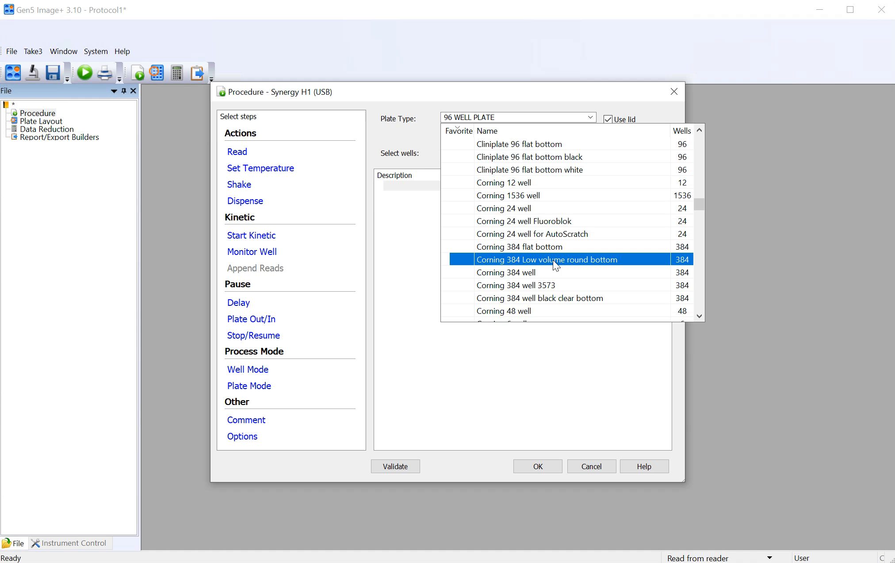
pyautogui.scroll(15, 570, 251)
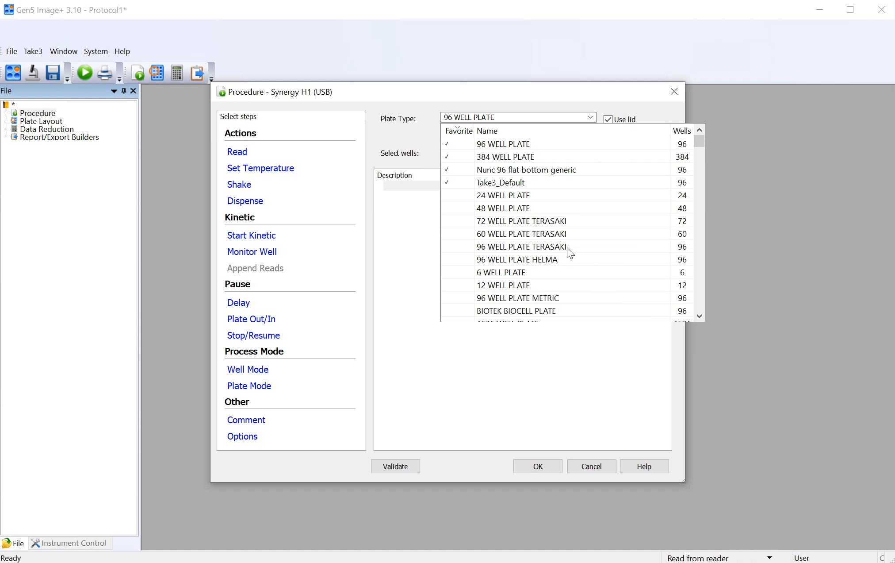
pyautogui.click(522, 145)
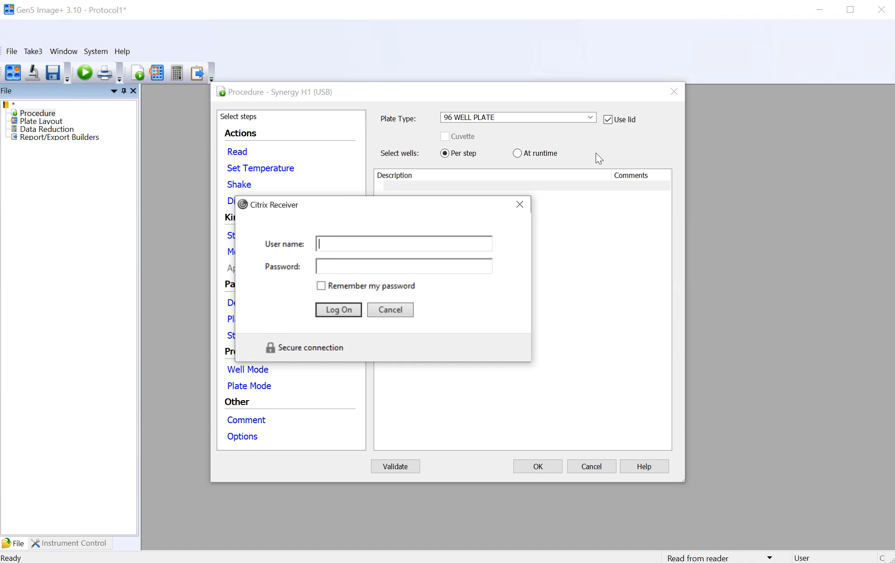
pyautogui.click(390, 309)
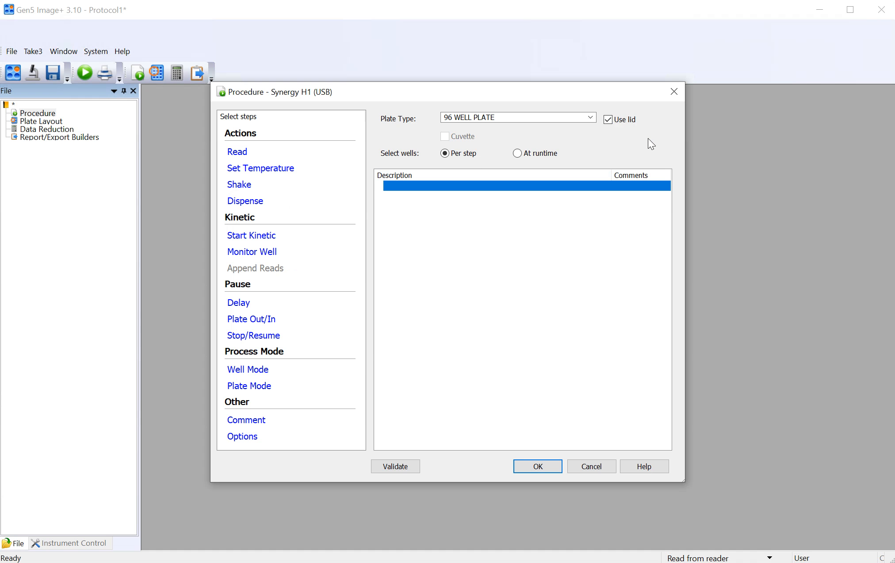
# Step: Turn off lid use for the plate and have the wells selected at runtime
pyautogui.click(608, 120)
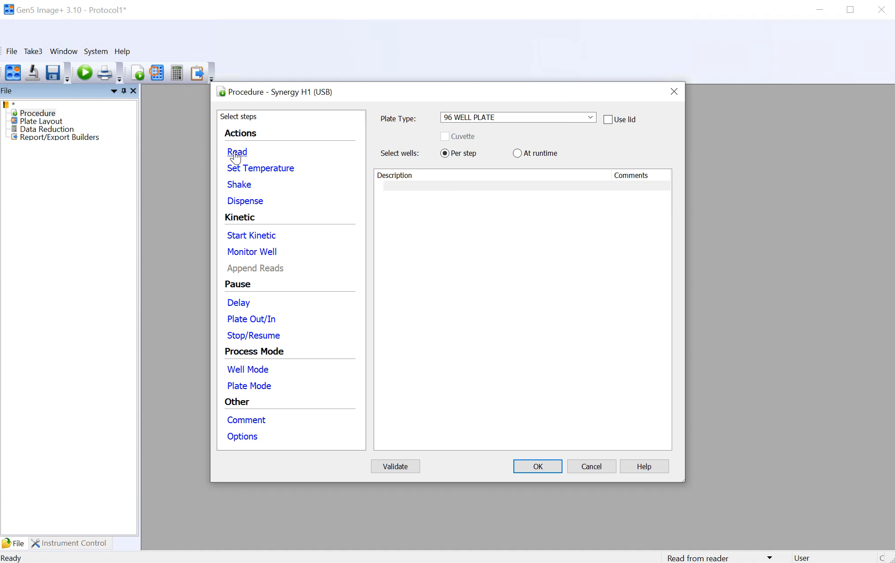
pyautogui.click(591, 118)
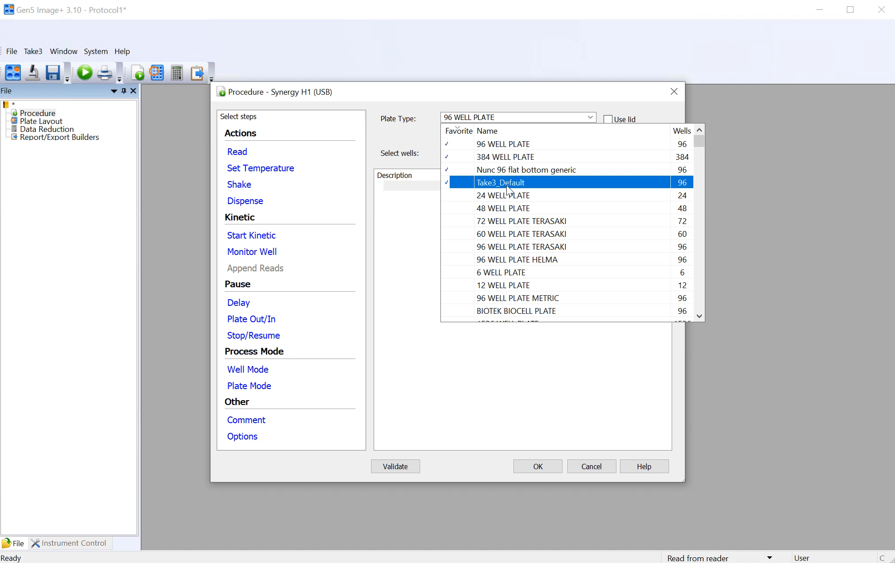
pyautogui.click(409, 139)
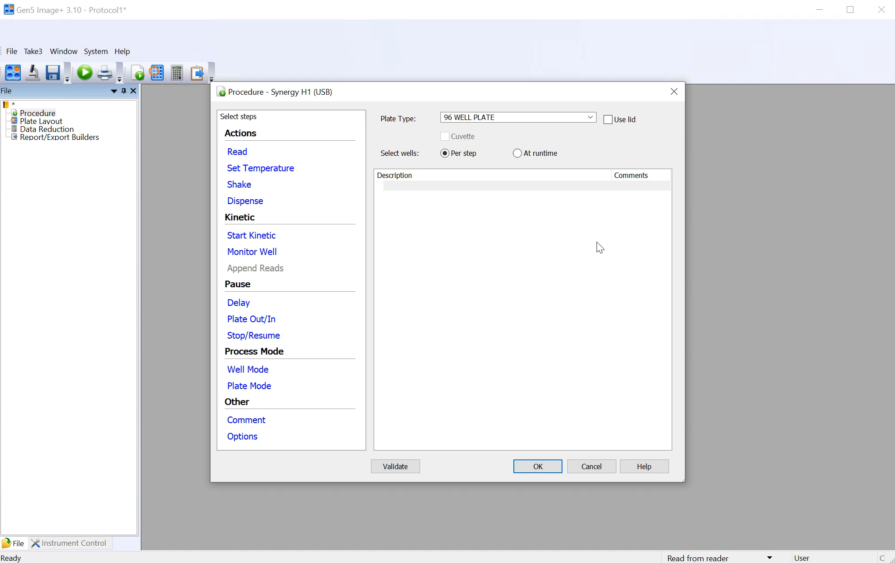
pyautogui.click(520, 153)
# Step: Add a read step using absorbance detection, the Endpoint / Kinetic read type and monochromators
pyautogui.click(237, 151)
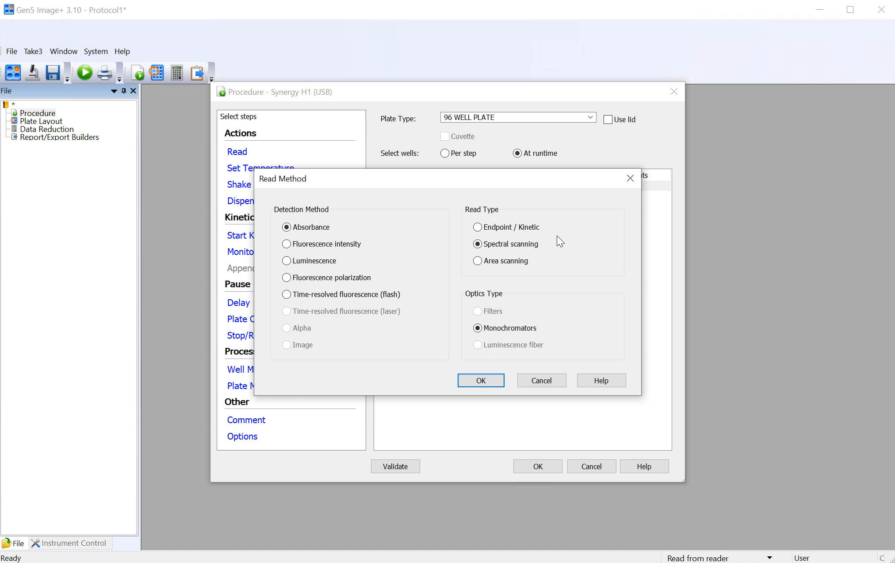
pyautogui.click(523, 232)
pyautogui.click(486, 379)
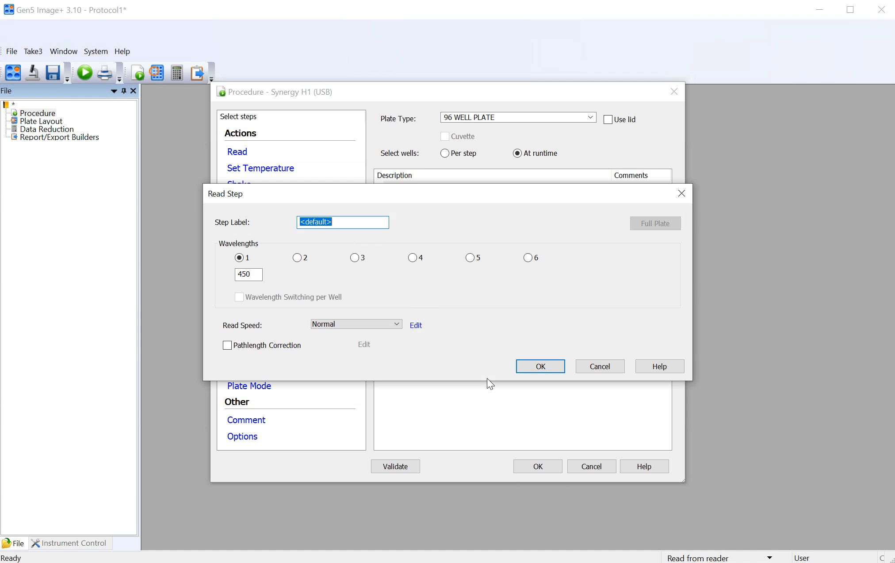
# Step: Set the read step to two wavelengths with 500 as the second, leaving wavelength switching per well off
pyautogui.click(298, 259)
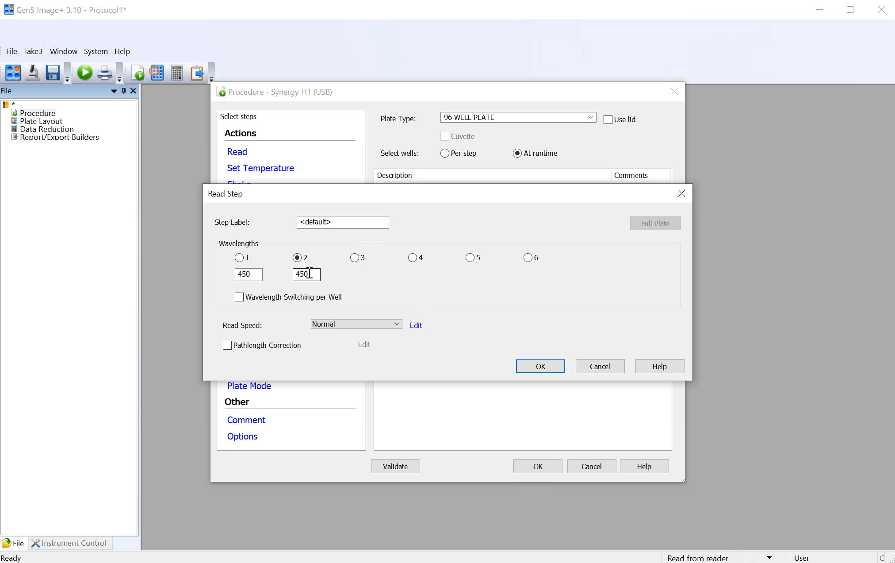
pyautogui.moveTo(309, 273); pyautogui.dragTo(285, 267)
pyautogui.write('500')
pyautogui.press('Tab')
pyautogui.press('space')
pyautogui.click(316, 297)
pyautogui.click(298, 300)
# Step: Examine the available read speeds and the measurement options for the Normal speed
pyautogui.click(358, 322)
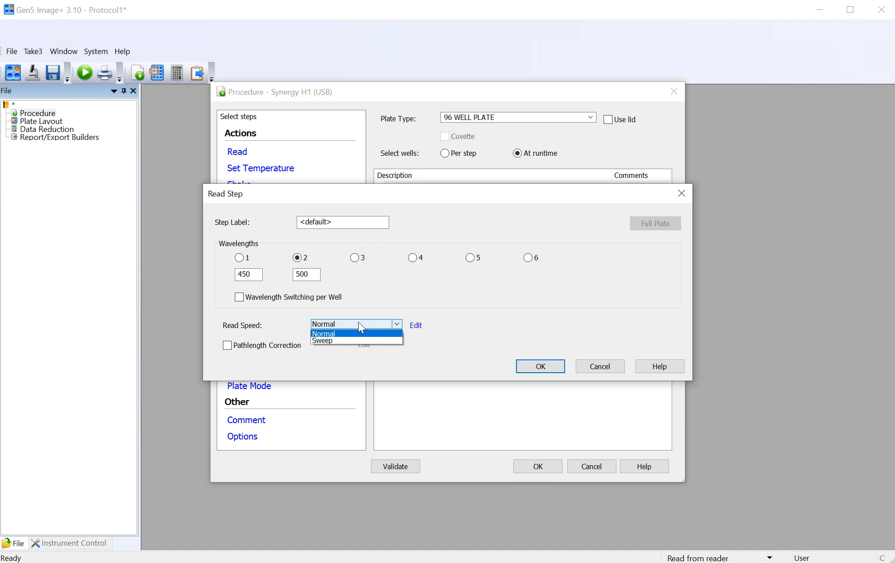
pyautogui.click(358, 322)
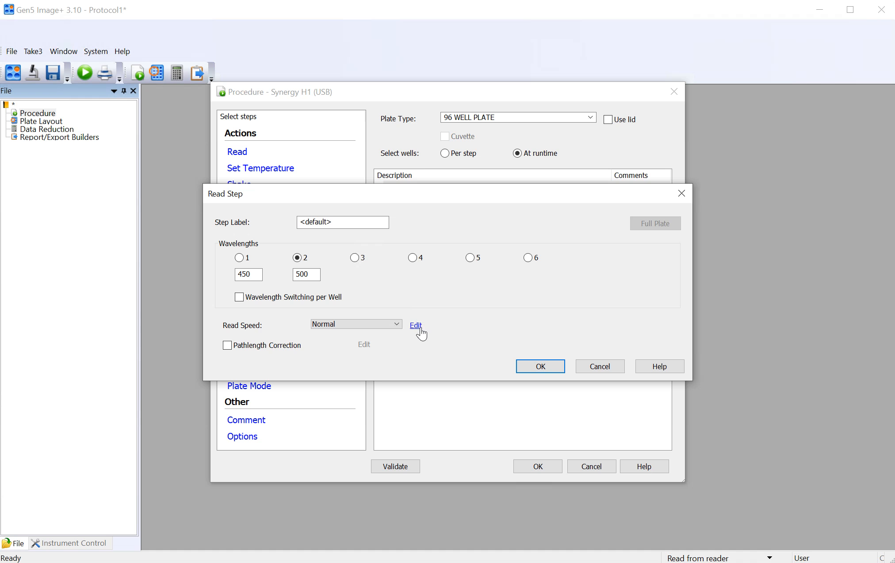
pyautogui.click(416, 325)
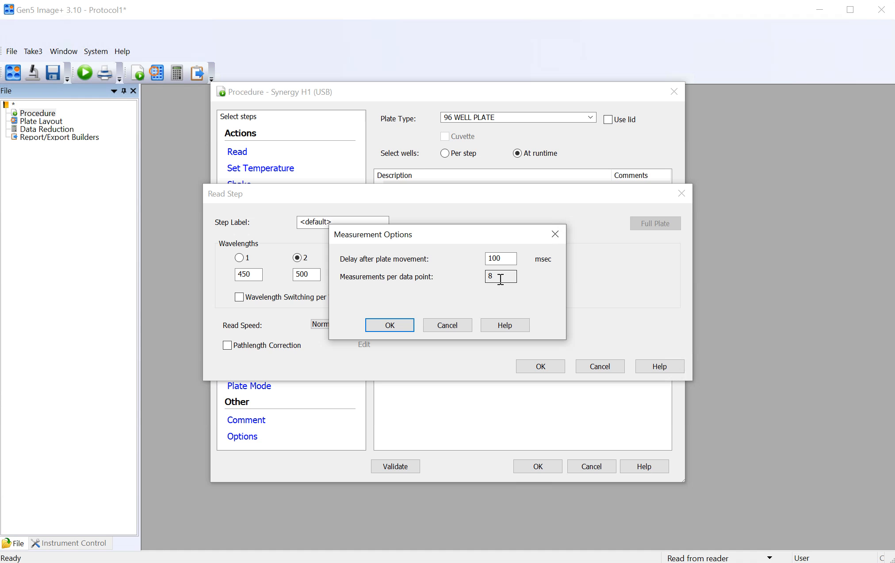
pyautogui.moveTo(501, 278); pyautogui.dragTo(433, 283)
pyautogui.click(440, 329)
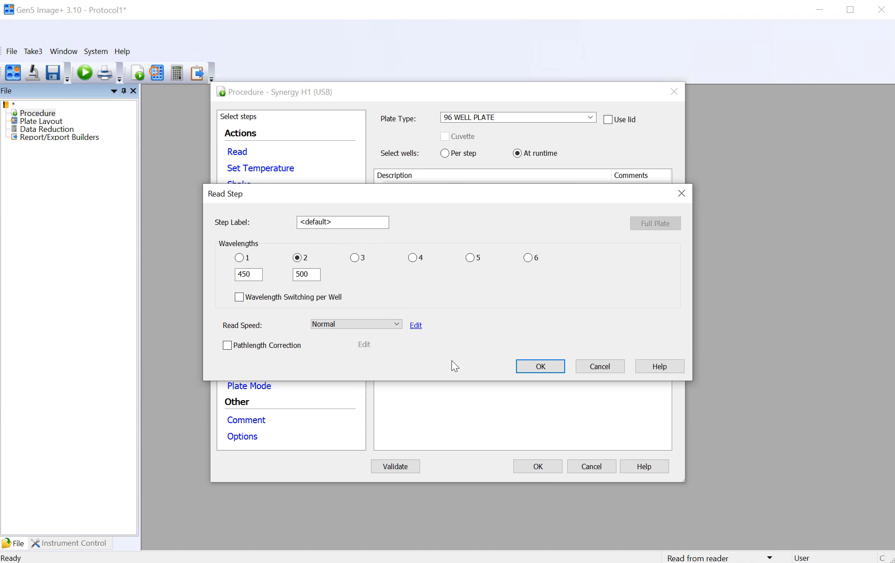
pyautogui.click(416, 325)
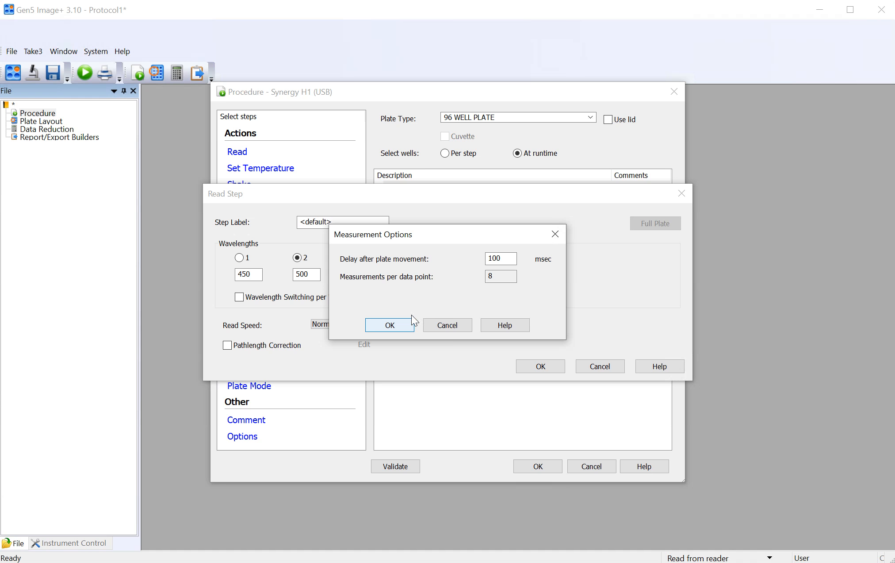
pyautogui.click(444, 326)
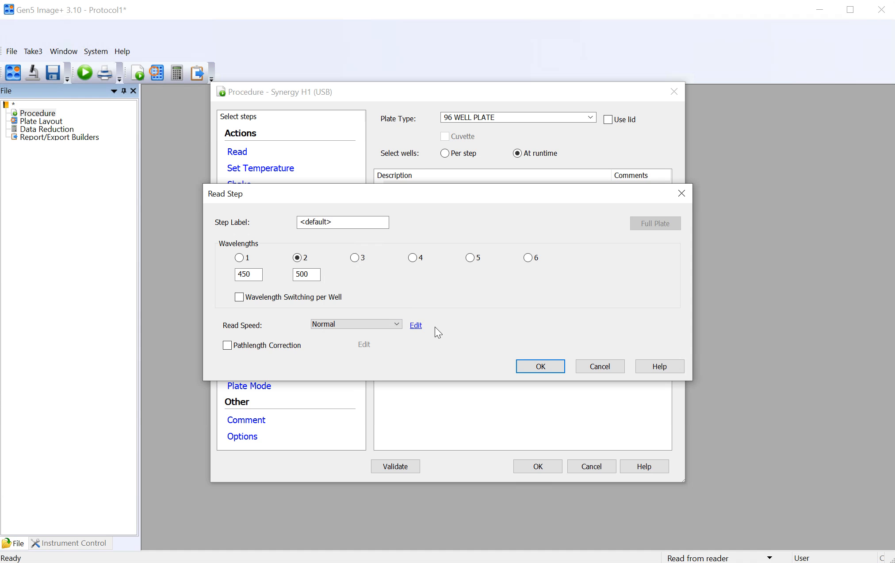
# Step: Set the read speed to Sweep and review its measurement options without changing them
pyautogui.click(355, 320)
pyautogui.click(332, 340)
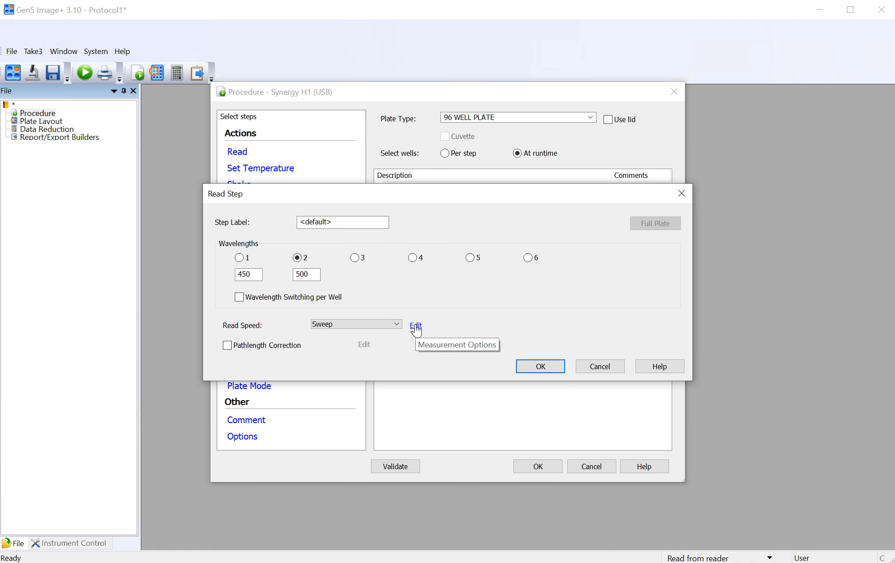
pyautogui.click(416, 326)
pyautogui.click(509, 259)
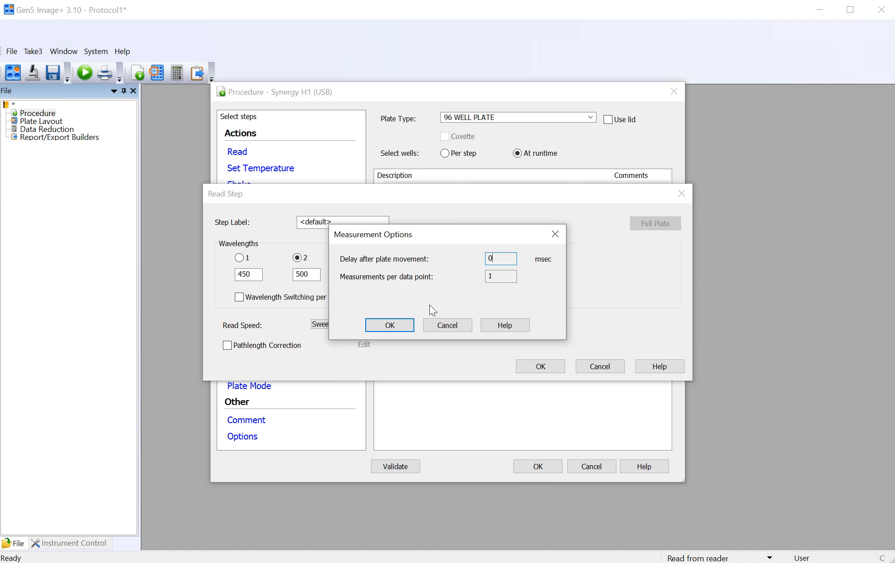
pyautogui.click(458, 321)
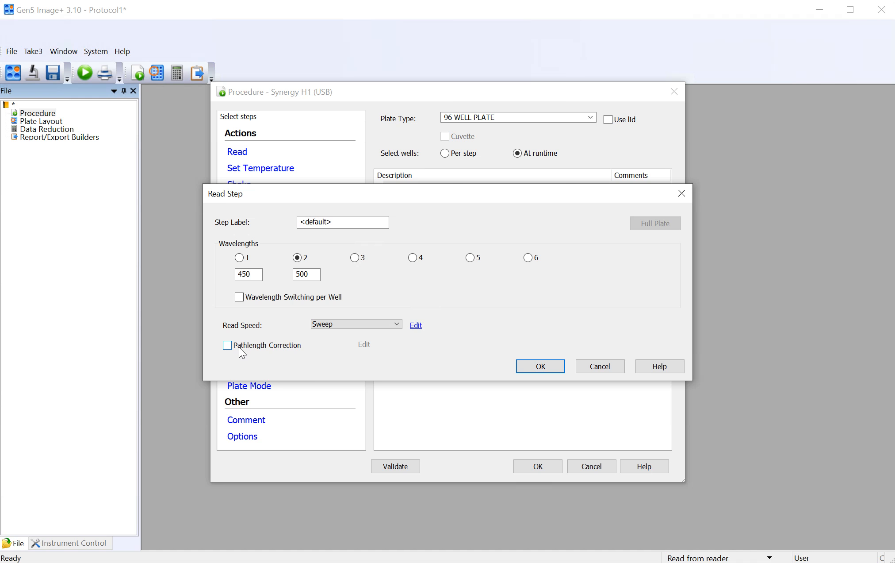
# Step: Review the pathlength correction options and confirm the read step with the correction turned off
pyautogui.click(228, 345)
pyautogui.click(364, 345)
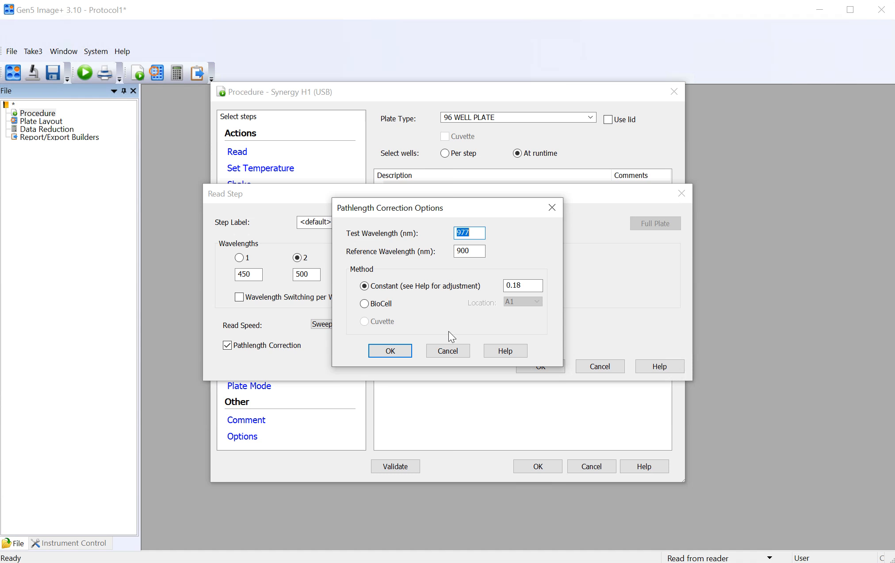
pyautogui.click(451, 349)
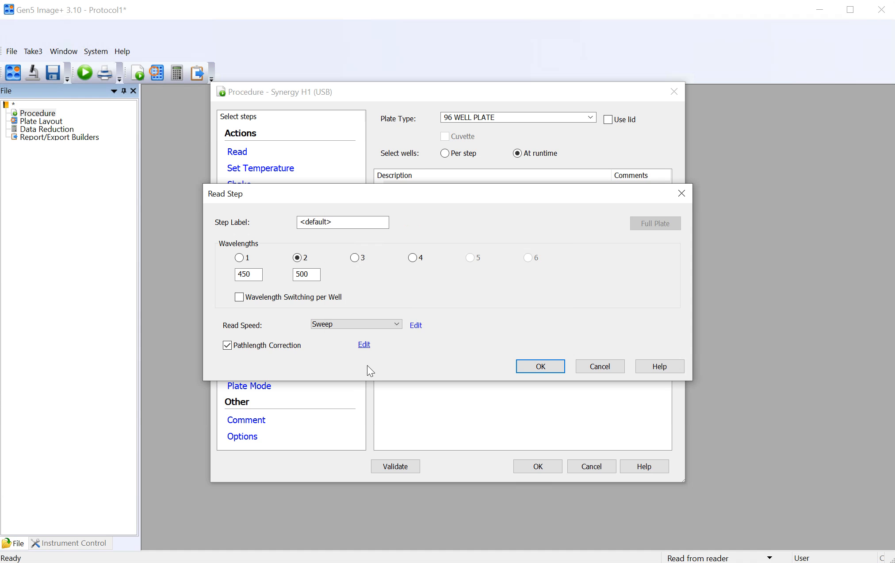
pyautogui.click(259, 347)
pyautogui.click(529, 363)
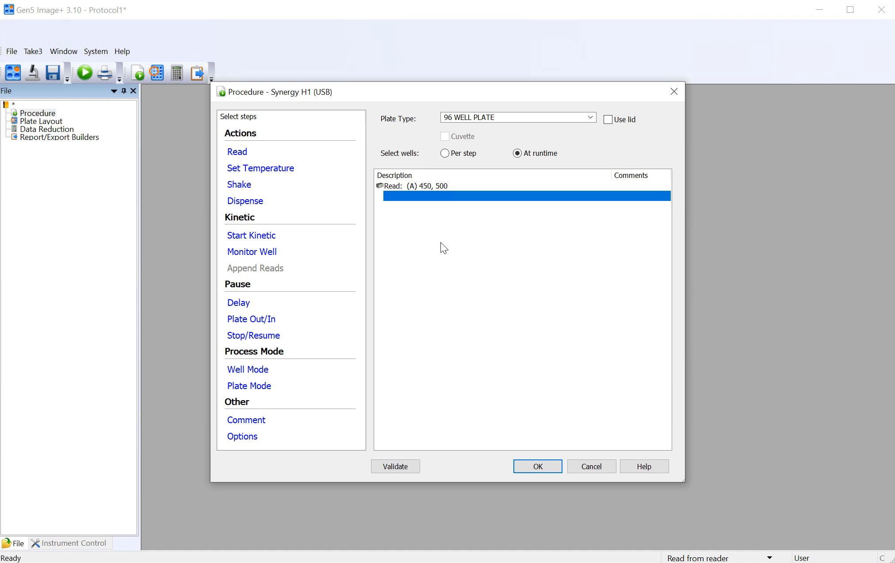
# Step: Insert an absorbance spectral scanning read from 300 to 700 nm in 10 nm steps ahead of the 450, 500 read
pyautogui.click(429, 186)
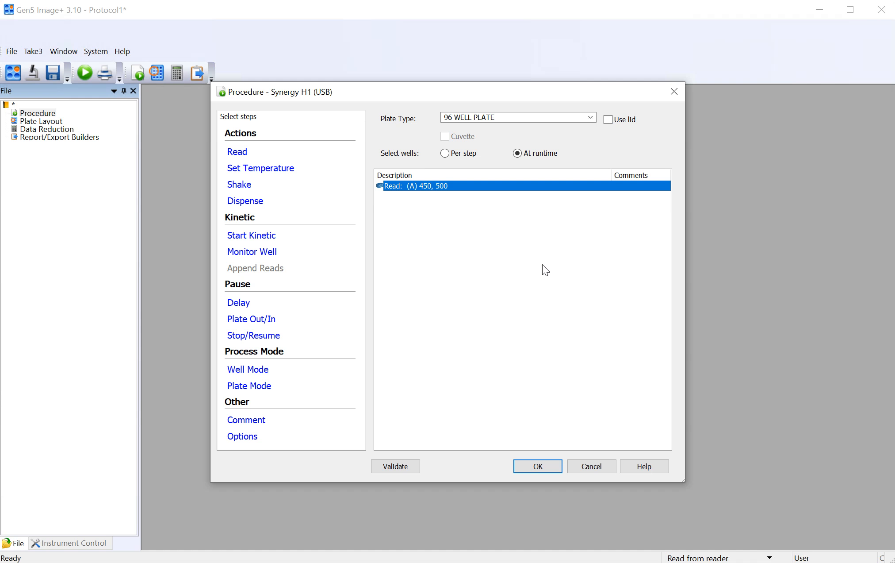
pyautogui.click(238, 153)
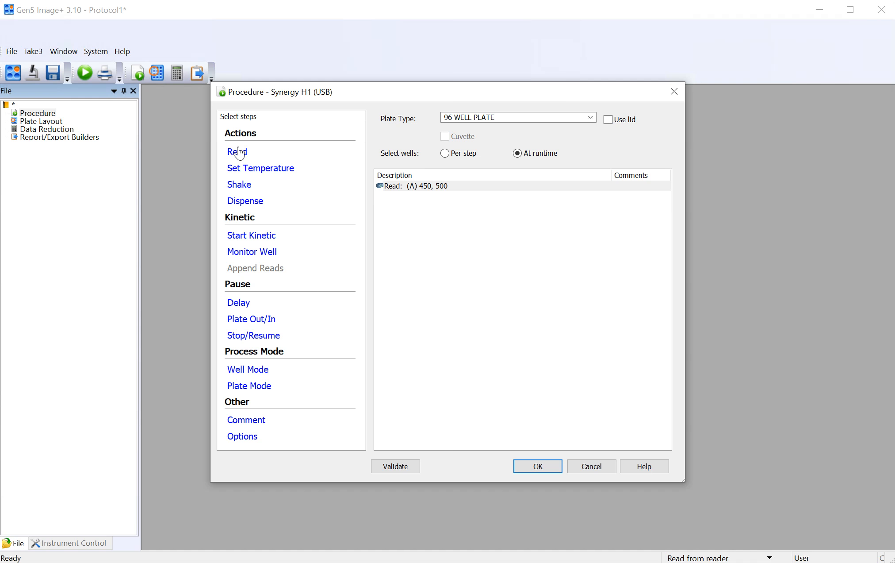
pyautogui.click(237, 152)
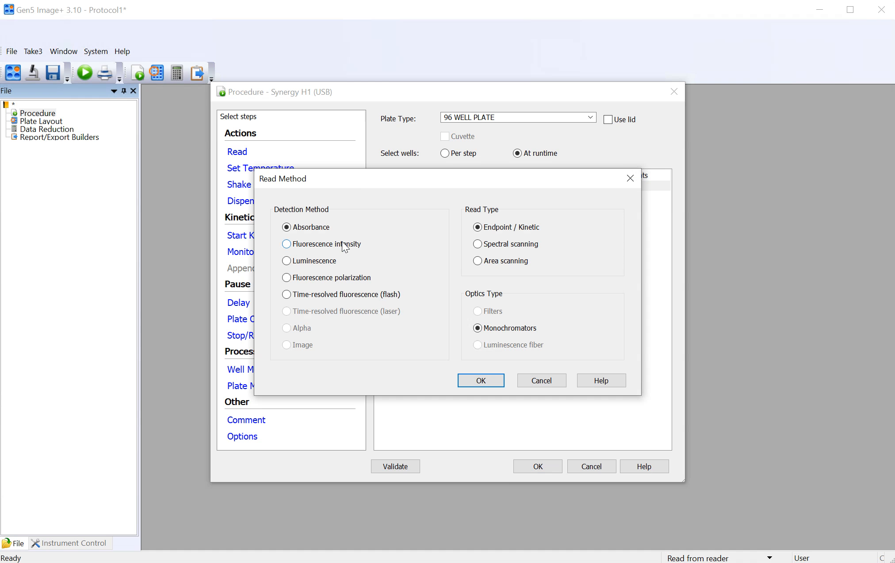
pyautogui.click(510, 248)
pyautogui.click(487, 382)
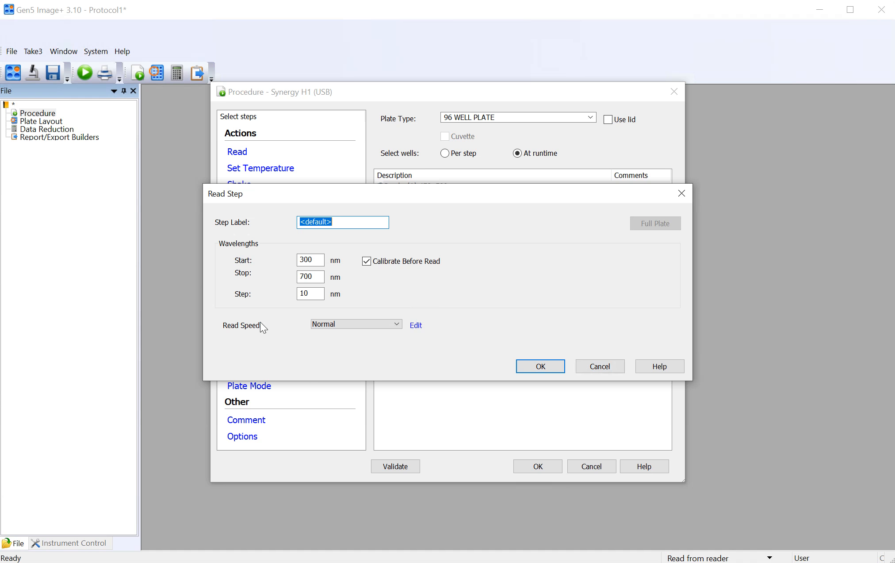
pyautogui.click(545, 365)
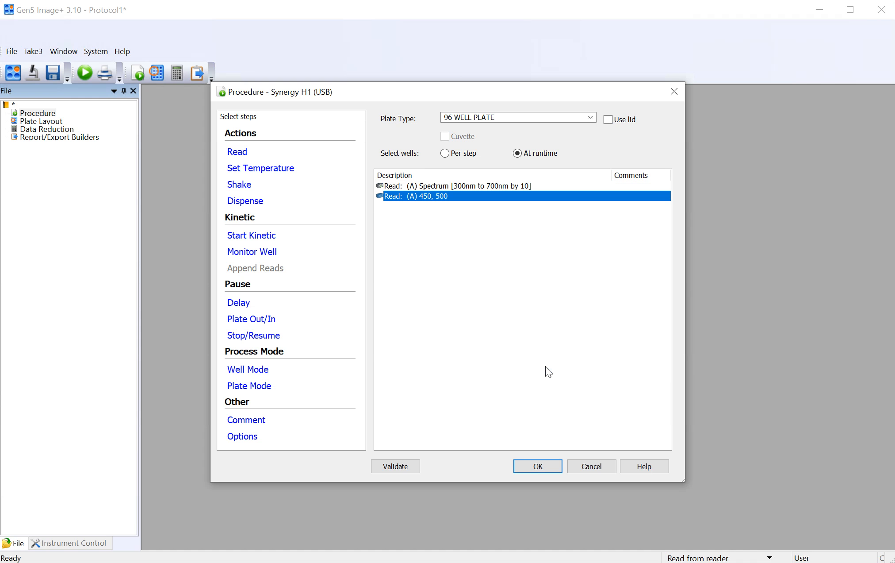
# Step: Start a fluorescence intensity endpoint/kinetic read with monochromators, inserted ahead of the 450, 500 absorbance read
pyautogui.click(502, 294)
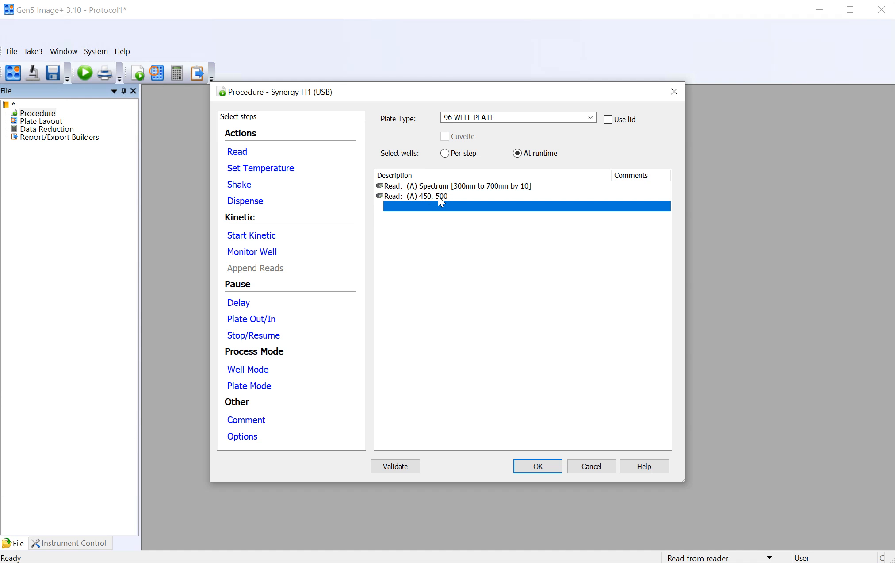
pyautogui.click(439, 198)
pyautogui.click(236, 155)
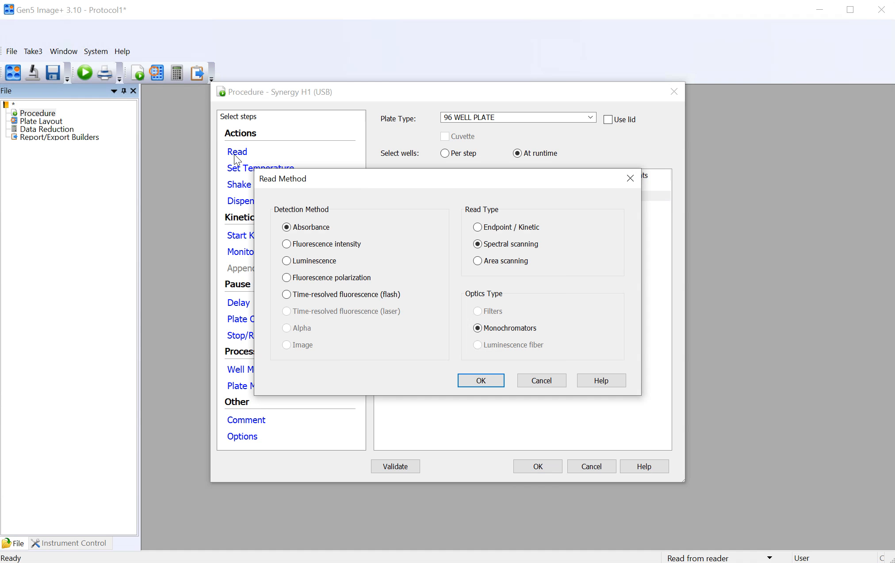
pyautogui.click(338, 246)
pyautogui.click(518, 226)
pyautogui.click(483, 380)
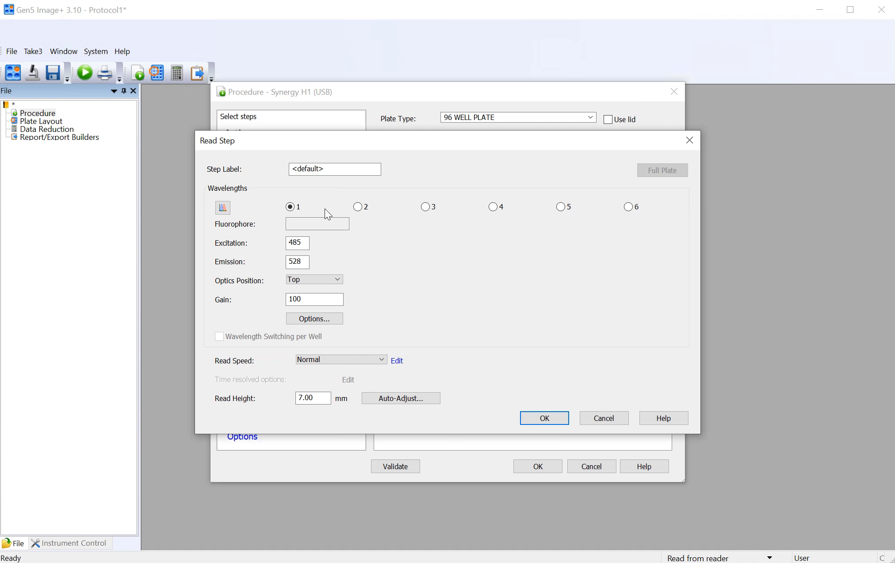
# Step: Add a second wavelength set to the fluorescence read with excitation 405 and emission 480
pyautogui.click(359, 207)
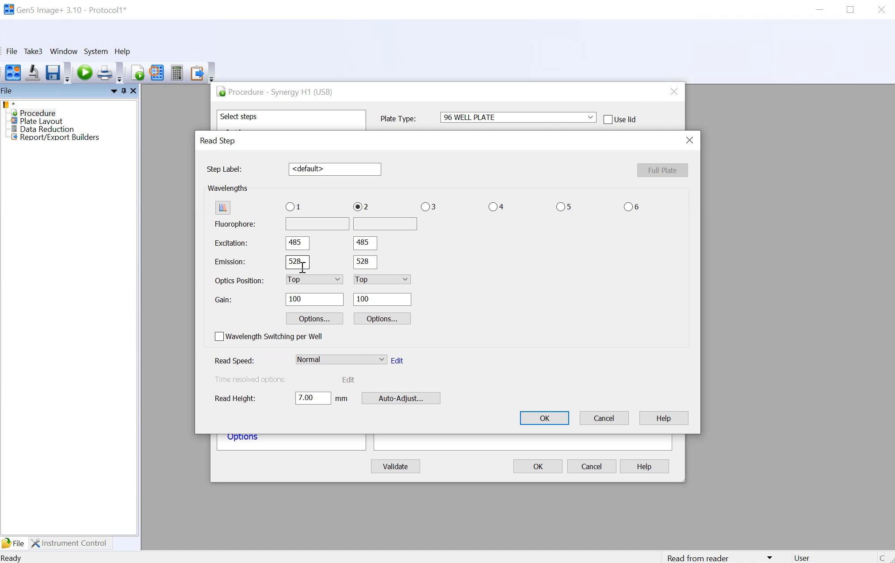
pyautogui.doubleClick(371, 244)
pyautogui.write('405')
pyautogui.doubleClick(369, 261)
pyautogui.write('480')
# Step: Review the optics position choices and the gain settings of the two wavelength sets, leaving them unchanged
pyautogui.click(336, 282)
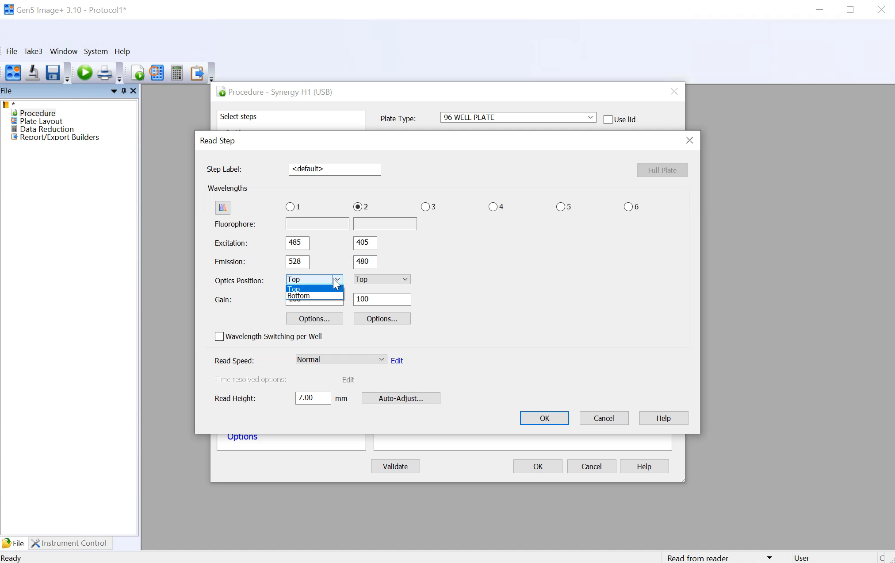
pyautogui.click(540, 278)
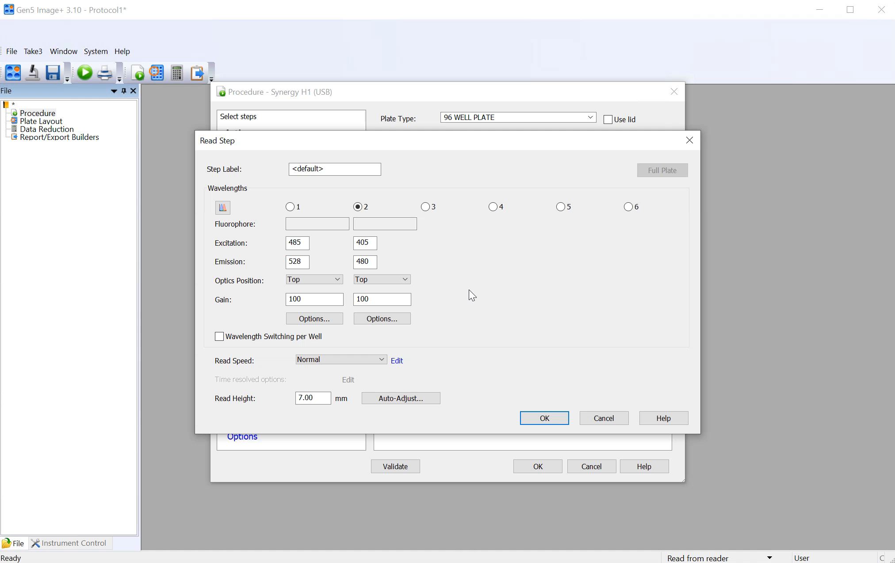
pyautogui.click(326, 280)
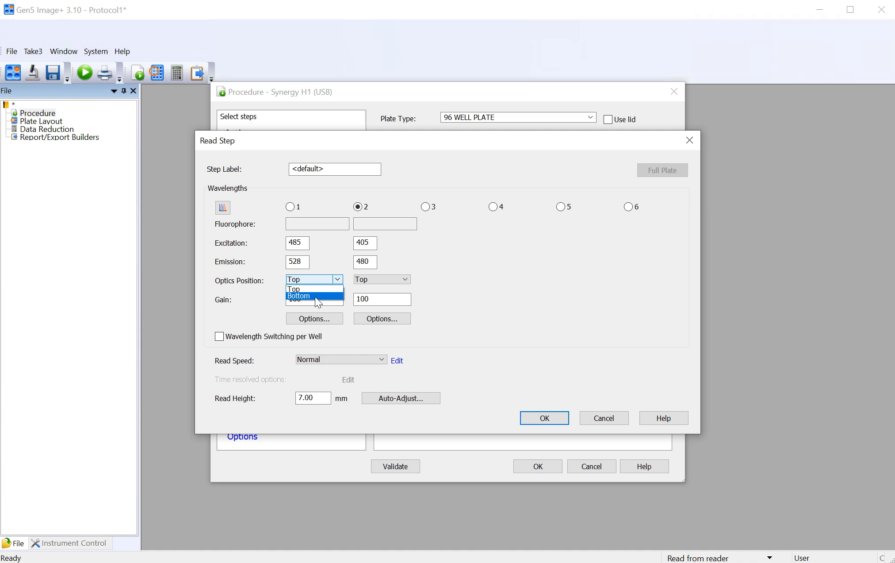
pyautogui.click(528, 288)
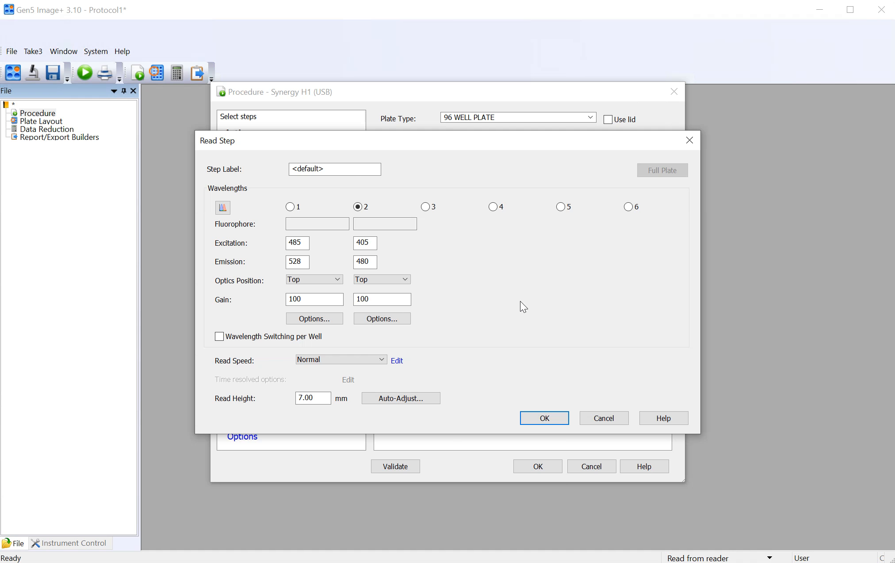
pyautogui.click(314, 304)
pyautogui.press('Tab')
# Step: Examine the automatic gain adjustment options for filter set 1 and cancel them, keeping the manual gain
pyautogui.click(319, 319)
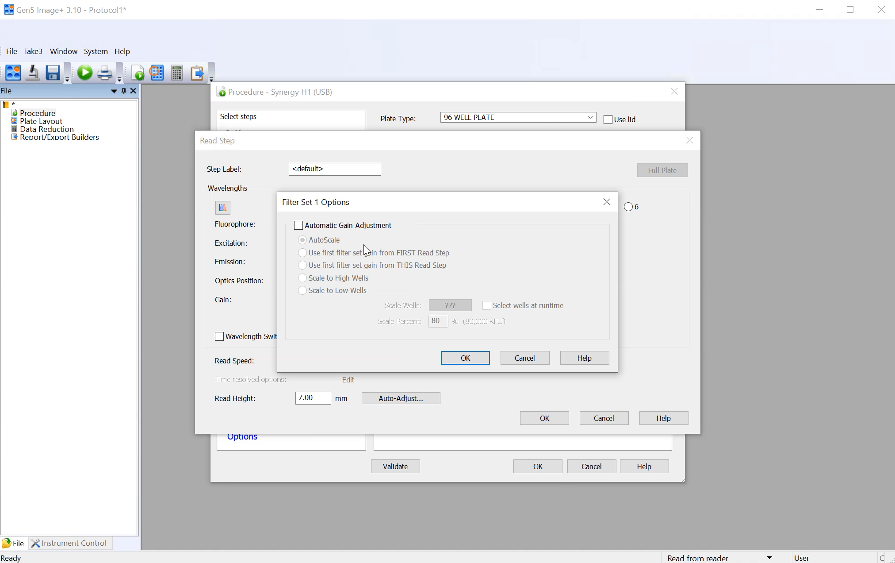
pyautogui.moveTo(384, 201); pyautogui.dragTo(360, 339)
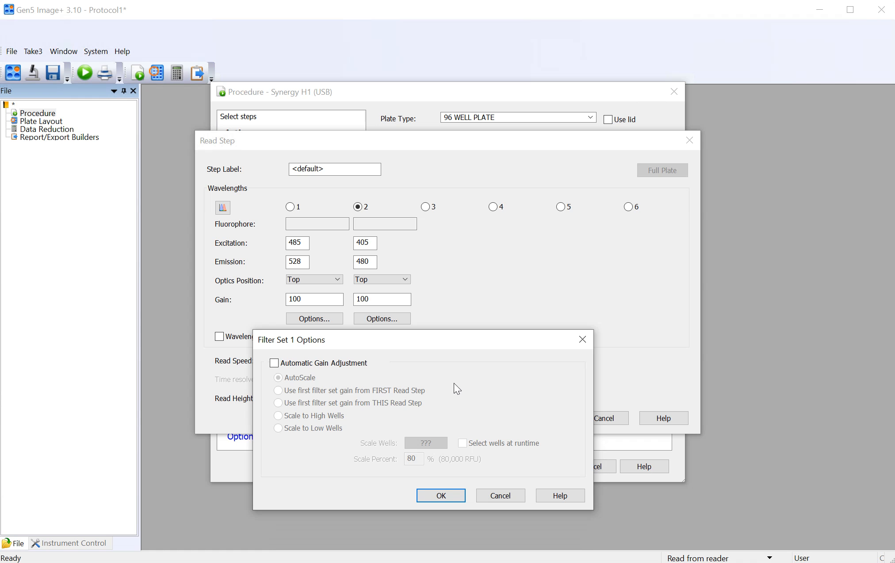
pyautogui.click(308, 363)
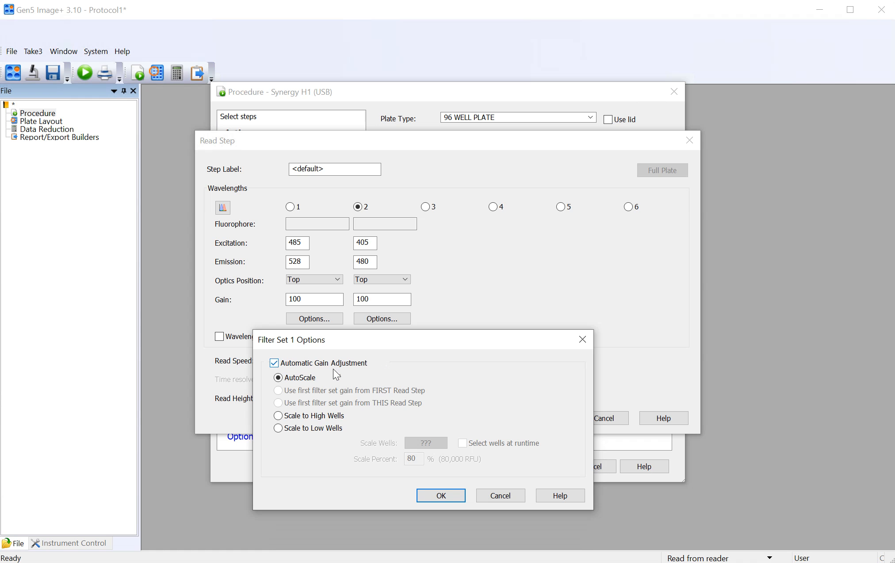
pyautogui.click(345, 366)
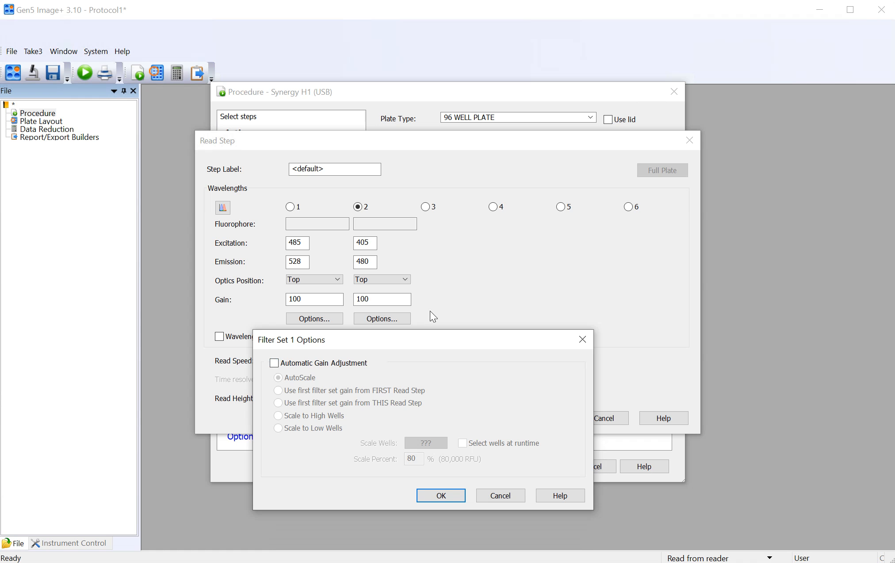
pyautogui.click(499, 497)
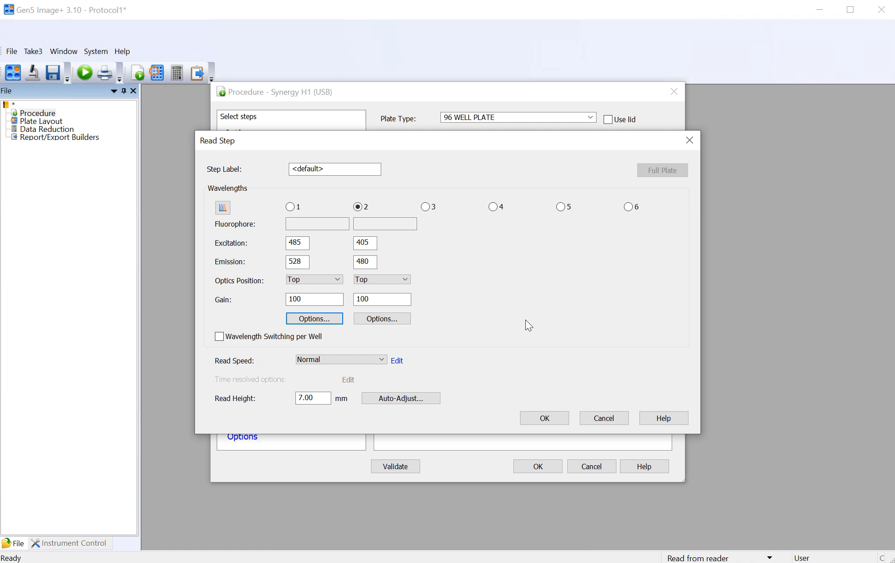
pyautogui.click(315, 298)
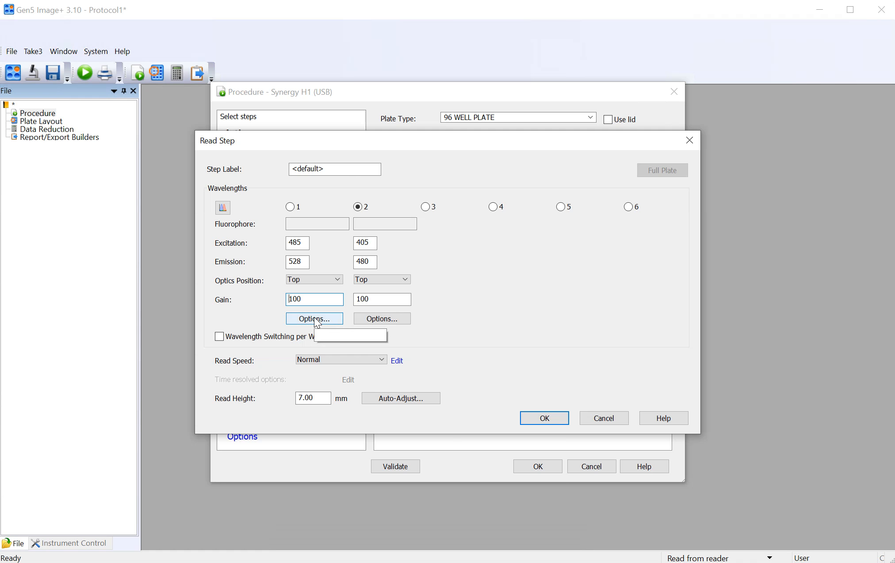
# Step: Review the probe height calibration using test well A1, cancel it, and confirm the fluorescence read step
pyautogui.click(401, 397)
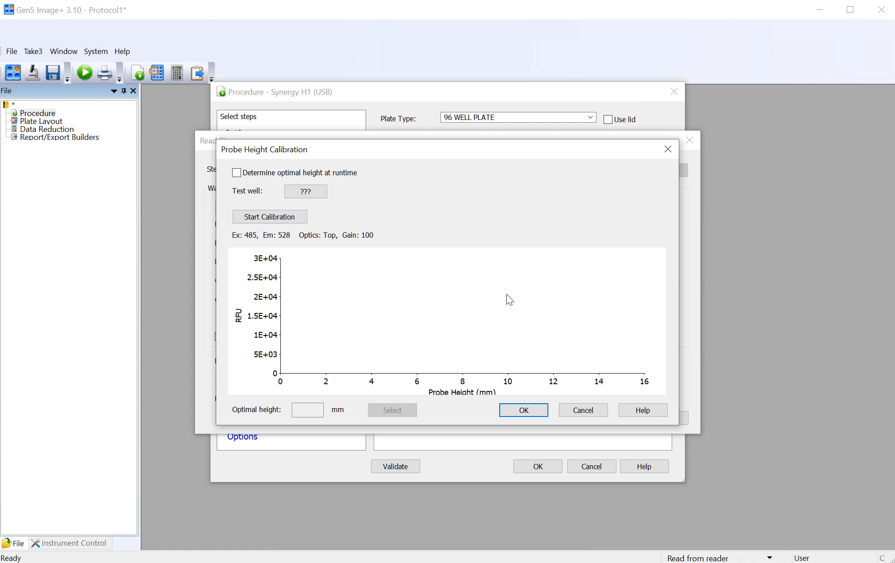
pyautogui.click(305, 192)
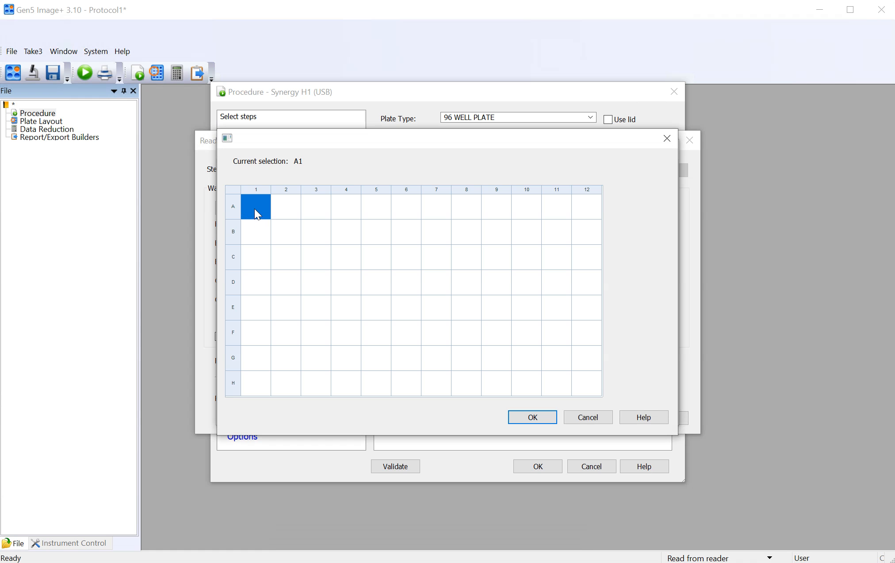
pyautogui.click(540, 419)
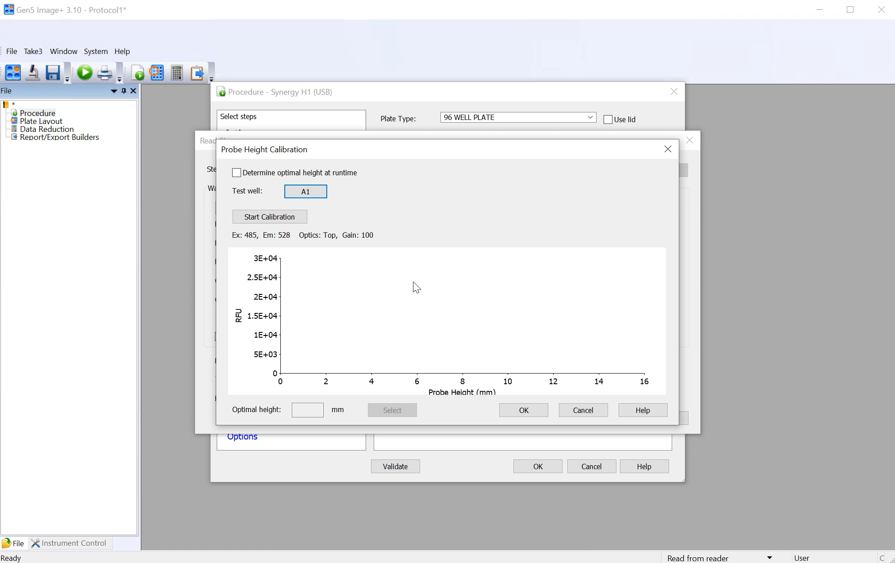
pyautogui.click(585, 410)
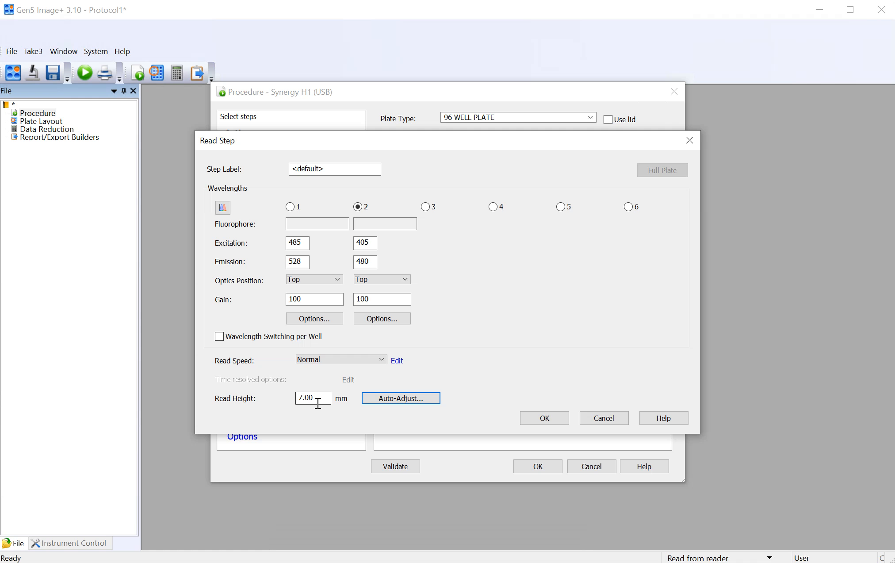
pyautogui.click(558, 419)
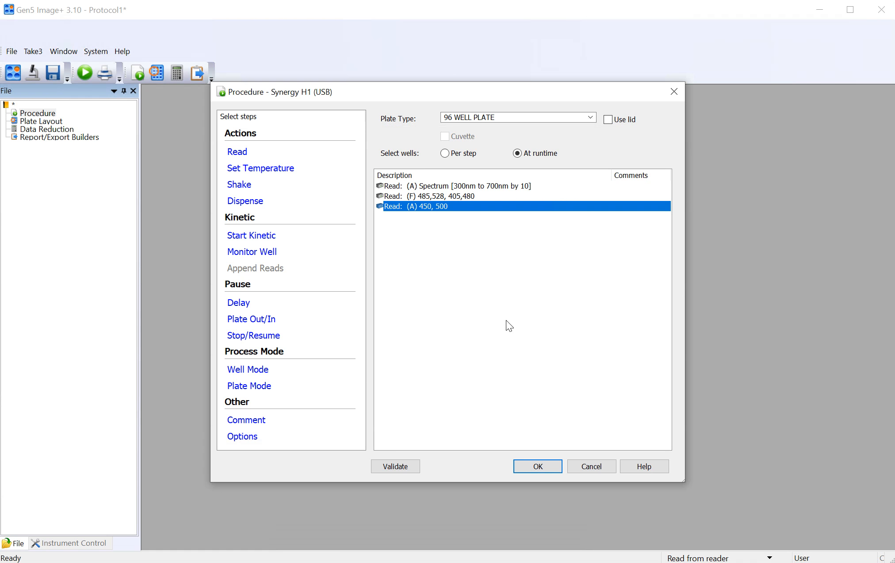
# Step: Move the 485,528, 405,480 fluorescence read below the 450, 500 absorbance read in the procedure
pyautogui.click(435, 197)
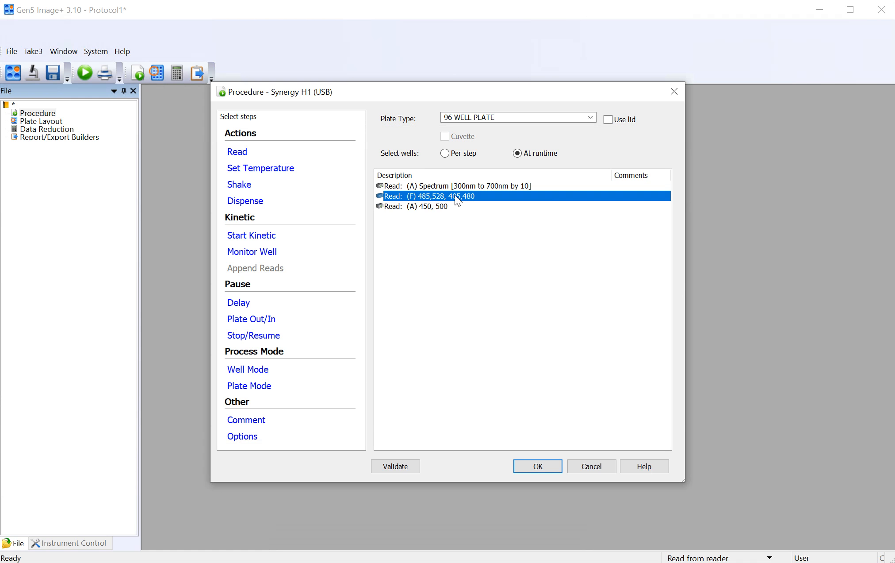
pyautogui.moveTo(455, 219); pyautogui.dragTo(455, 219)
pyautogui.click(431, 243)
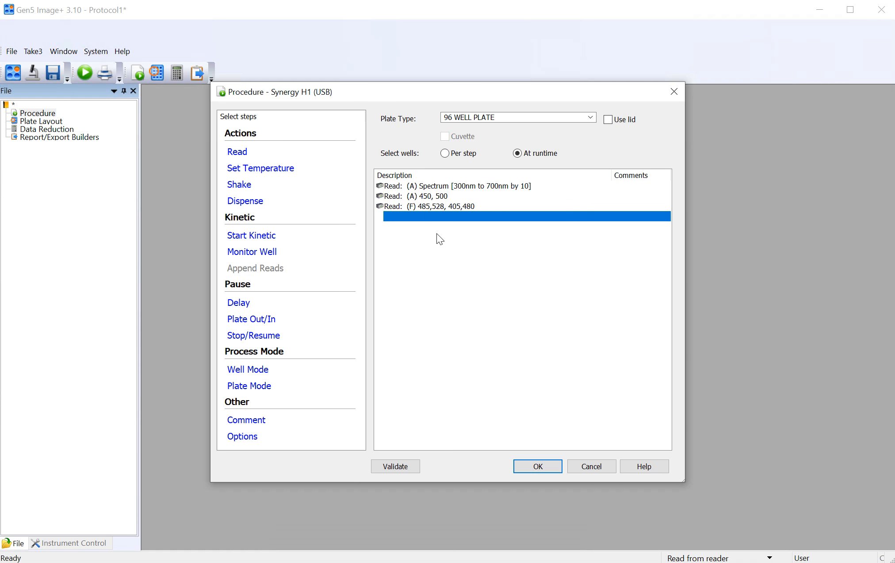
# Step: Start a fluorescence intensity endpoint/kinetic read with filter optics, inserted ahead of the 485,528, 405,480 read
pyautogui.click(409, 206)
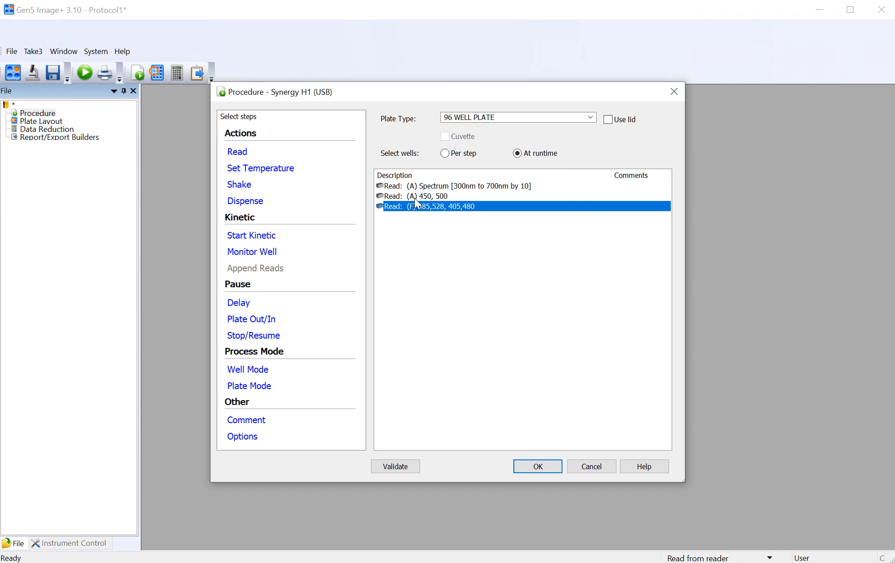
pyautogui.click(237, 152)
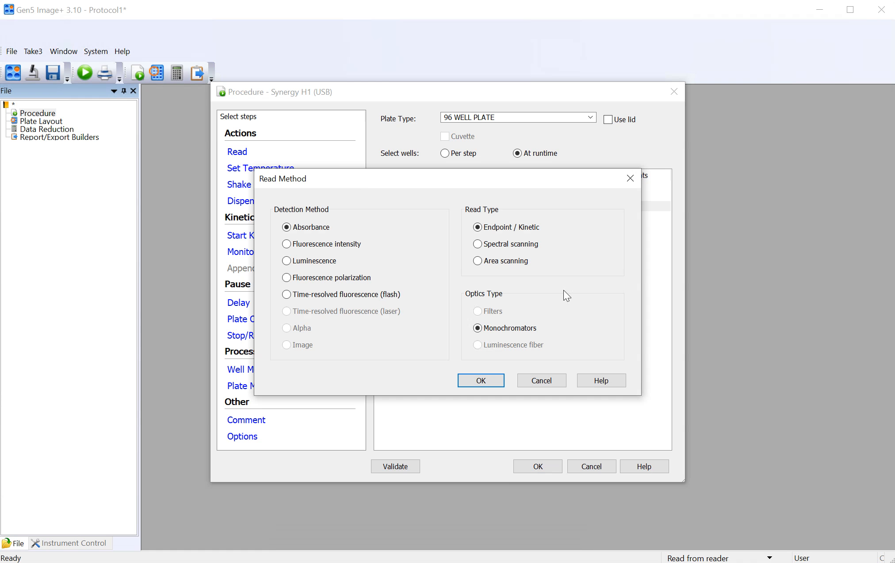
pyautogui.click(287, 243)
pyautogui.click(481, 380)
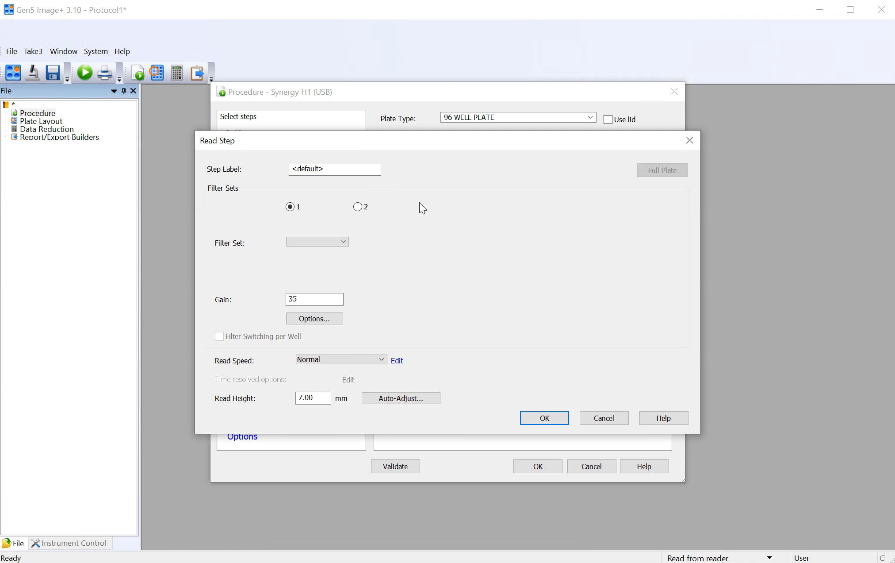
# Step: Assign filter set 340 495, add Green as the second filter set, and accept the read step without correcting the bandpasses
pyautogui.click(347, 242)
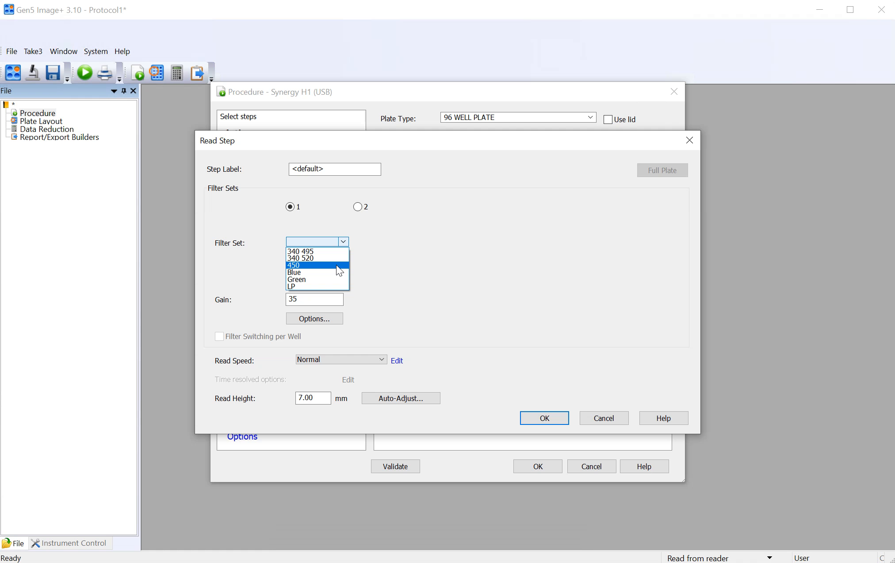
pyautogui.click(332, 250)
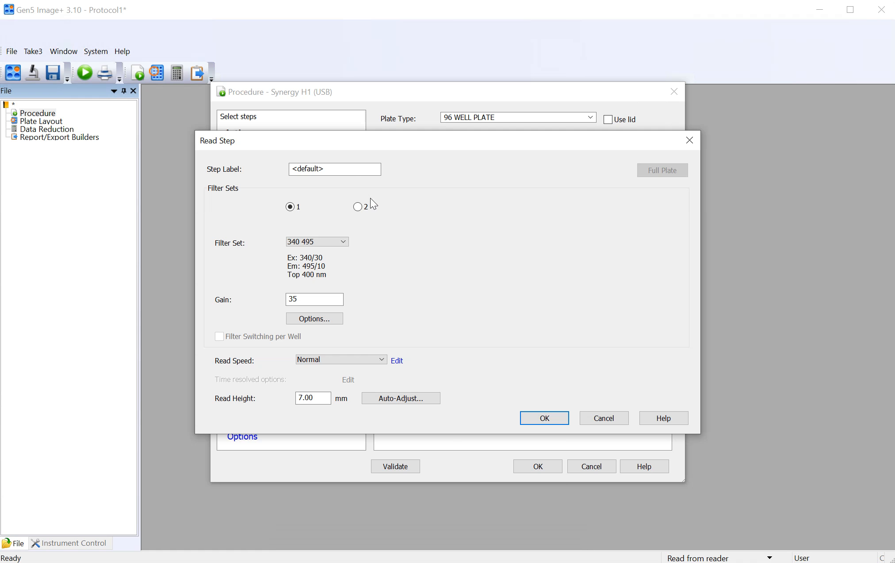
pyautogui.click(358, 207)
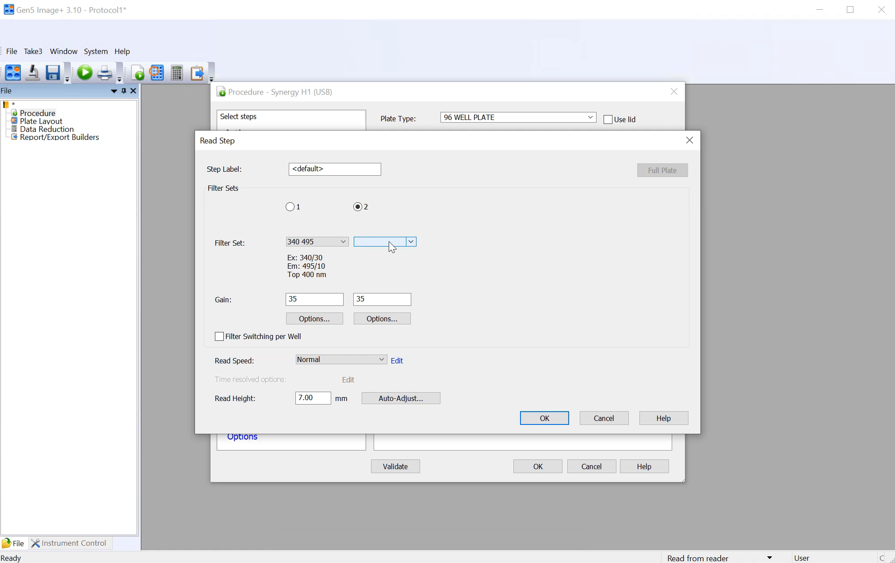
pyautogui.click(411, 242)
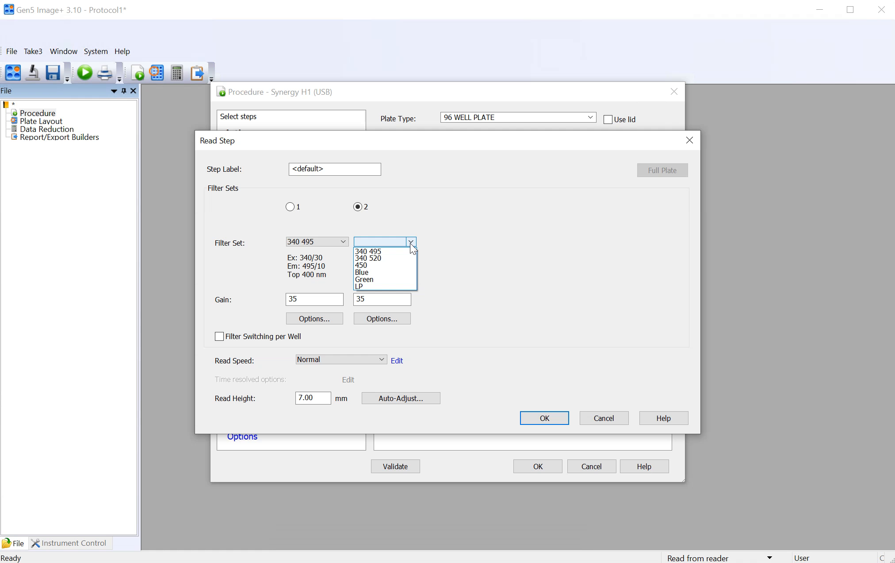
pyautogui.click(402, 280)
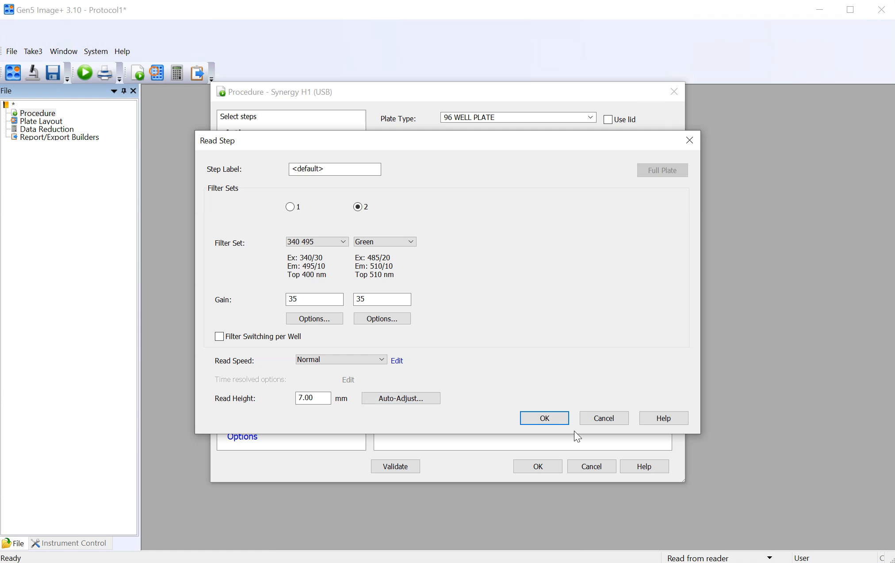
pyautogui.click(555, 420)
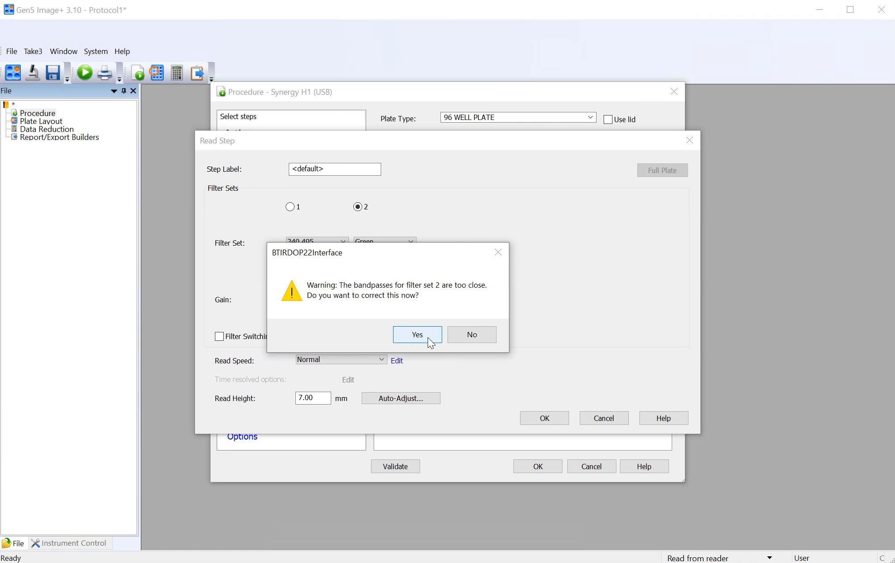
pyautogui.click(464, 333)
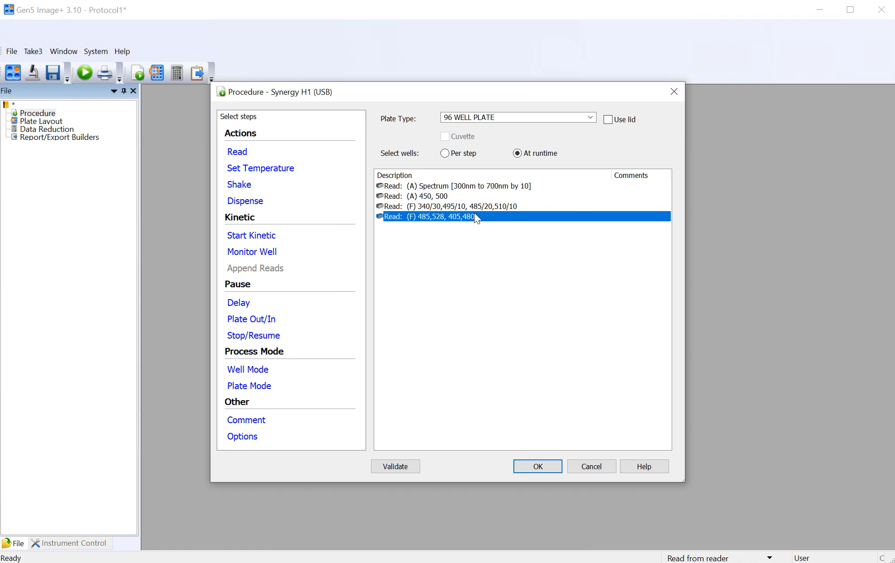
# Step: Start a fluorescence intensity spectral scanning read and acknowledge the note about quantitative comparisons
pyautogui.click(242, 155)
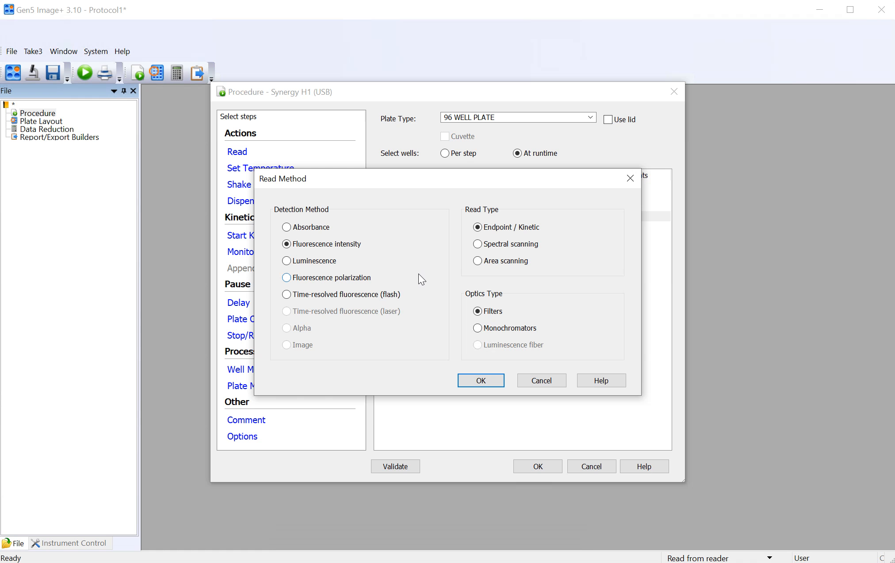
pyautogui.click(499, 244)
pyautogui.click(483, 382)
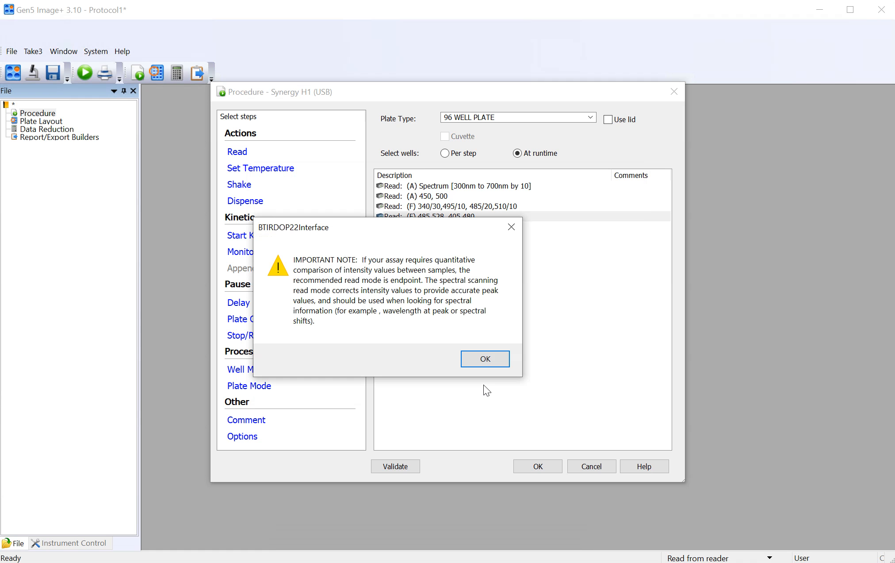
pyautogui.click(486, 354)
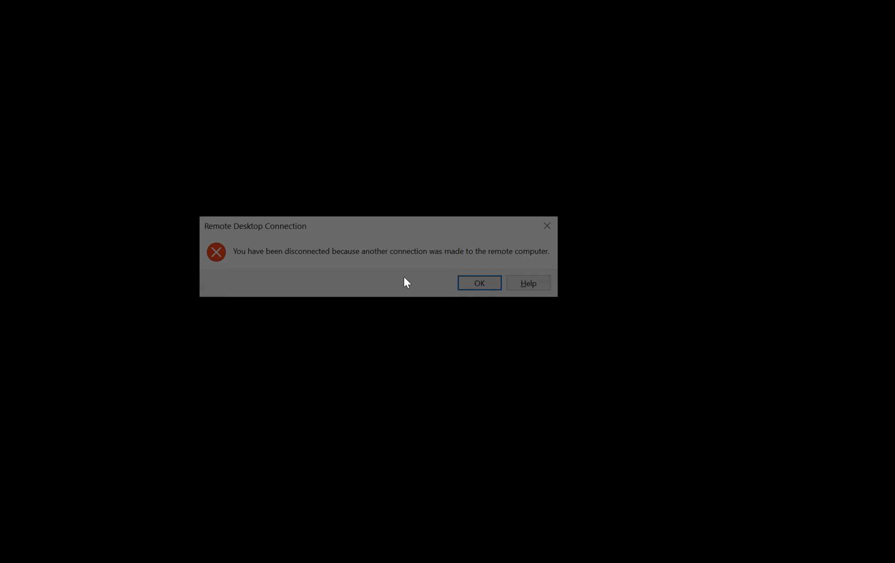
# Step: Dismiss the Remote Desktop disconnection message
pyautogui.click(487, 288)
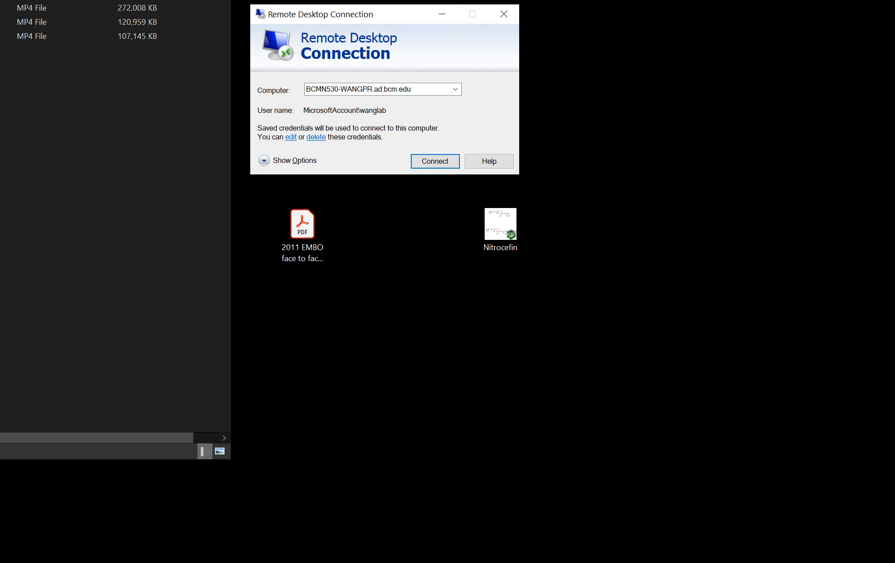